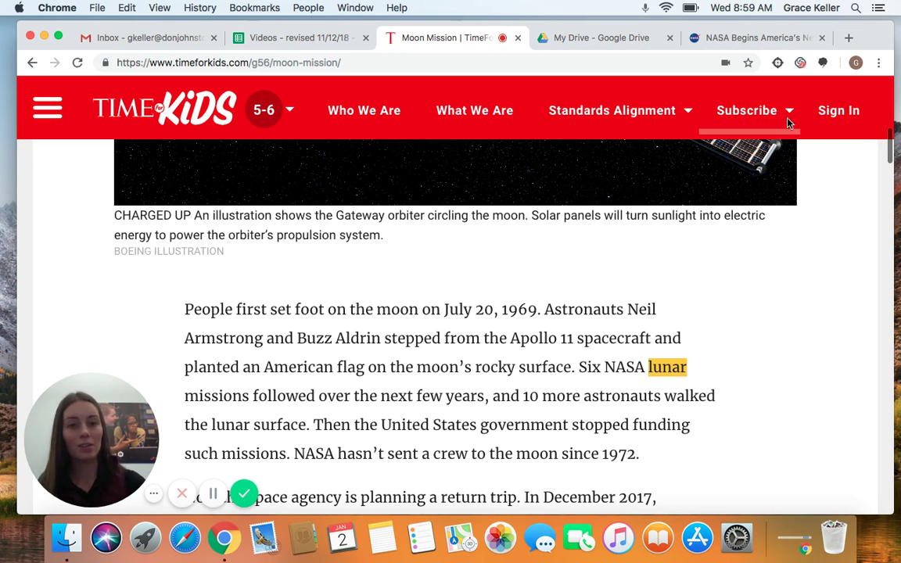
Step: Turn on the Snap&Read extension for the Moon Mission article and dismiss its menu
click(777, 63)
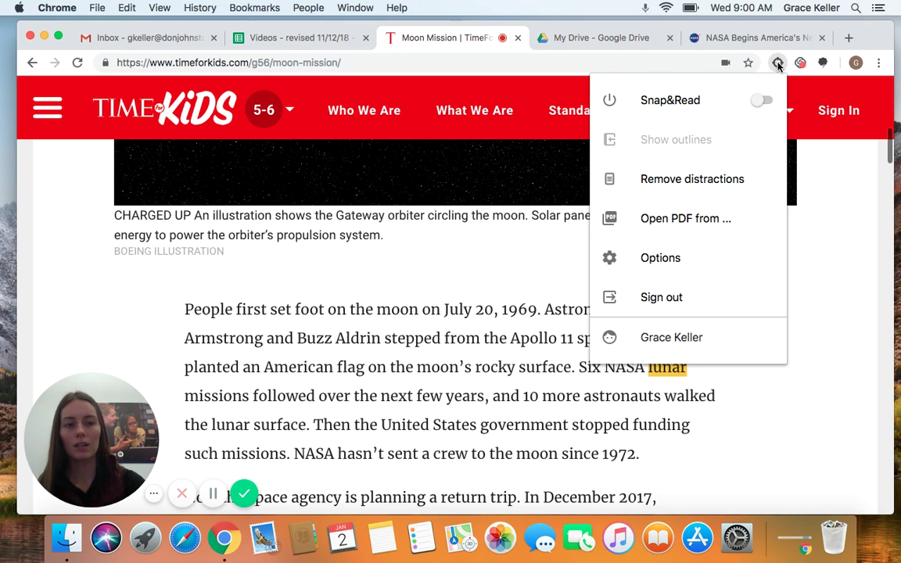
click(763, 101)
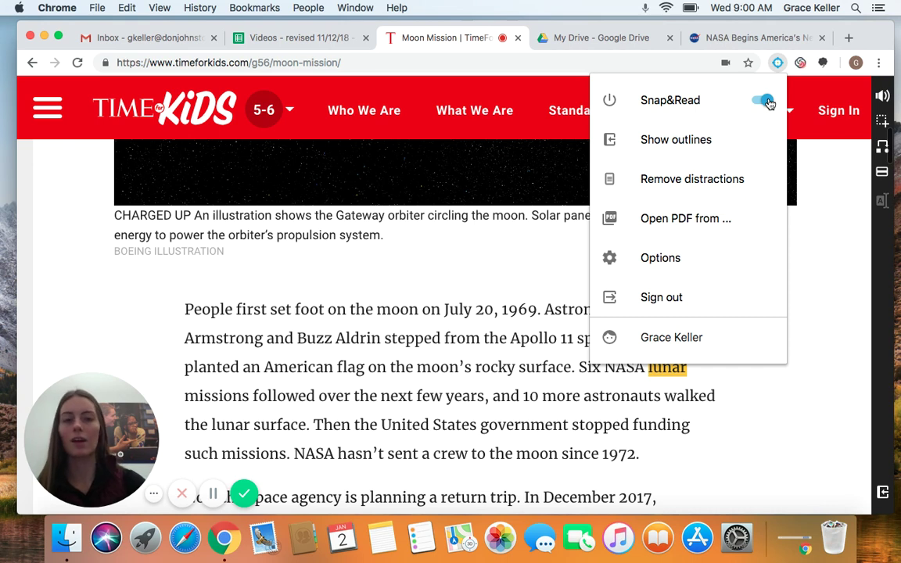
click(834, 257)
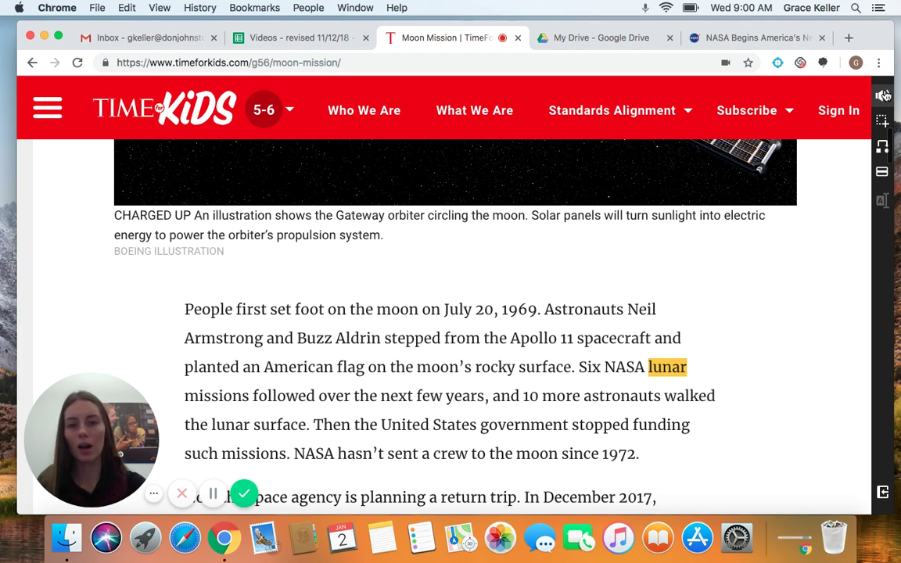
Step: Raise the computer's sound volume with the Moon Mission article's opening paragraph in view
scroll(713, 222, up, 1)
scroll(713, 222, up, 10)
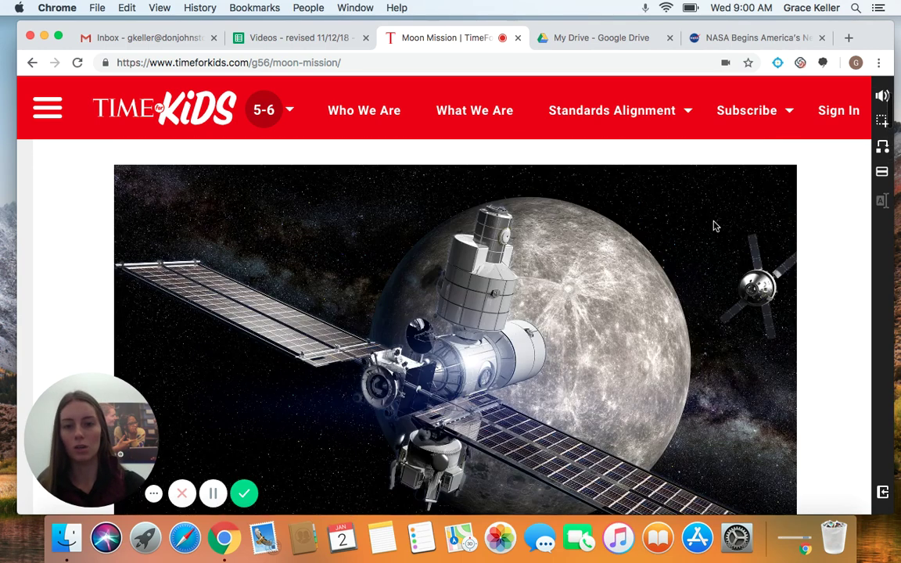
scroll(713, 226, down, 4)
scroll(713, 226, down, 8)
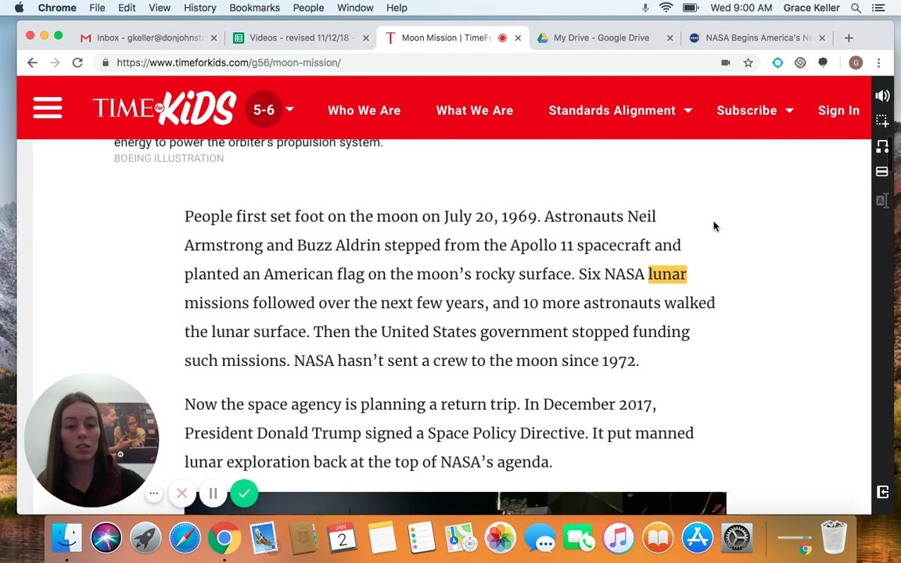
key(XF86AudioRaiseVolume)
key(XF86AudioRaiseVolume)
key(XF86AudioRaiseVolume)
key(XF86AudioRaiseVolume)
key(XF86AudioRaiseVolume)
key(XF86AudioRaiseVolume)
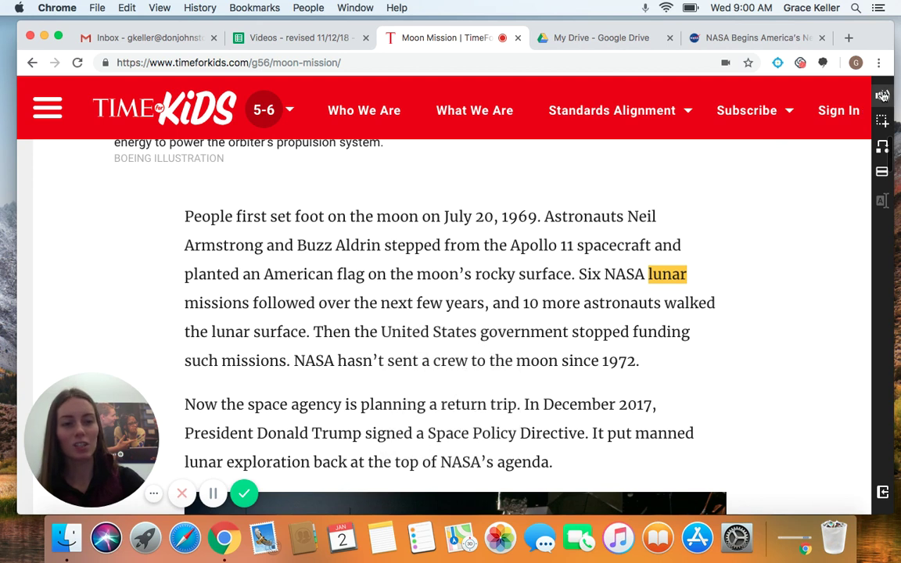
Step: Have Snap&Read speak the opening paragraph starting at "People", stop the speech, and turn off read aloud
click(882, 95)
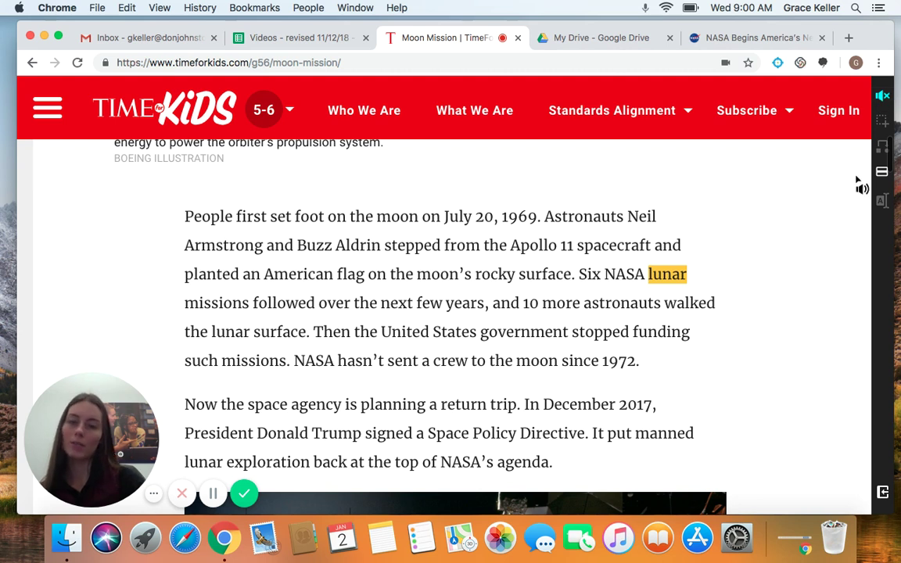
click(878, 104)
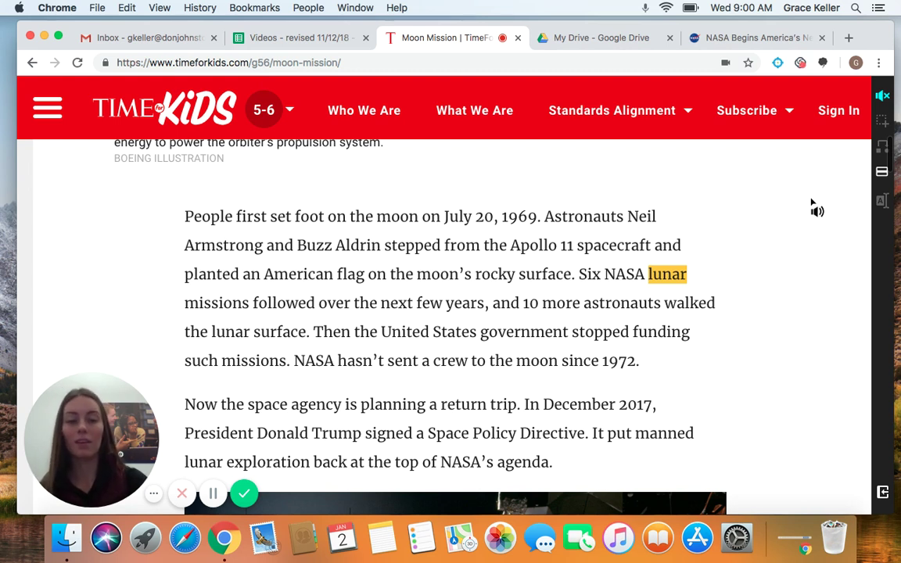
click(203, 221)
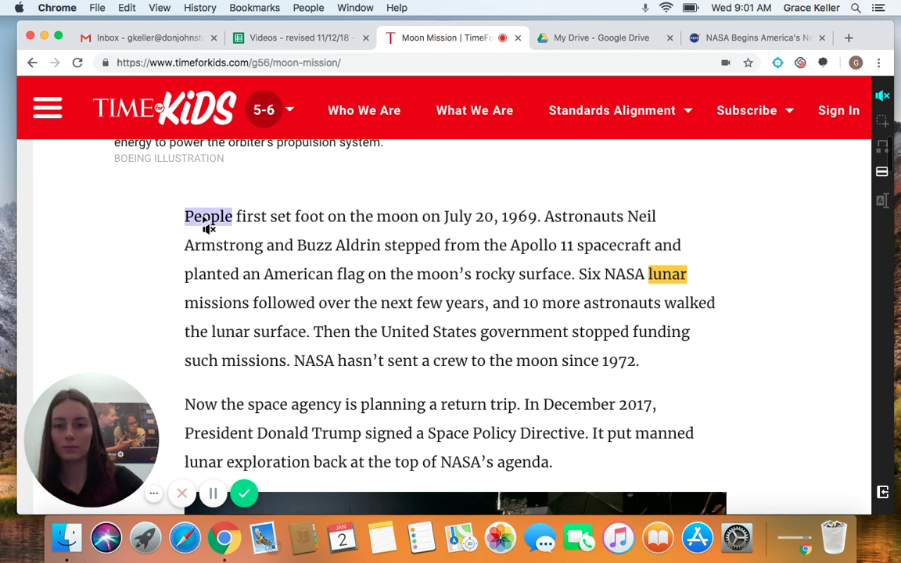
click(124, 237)
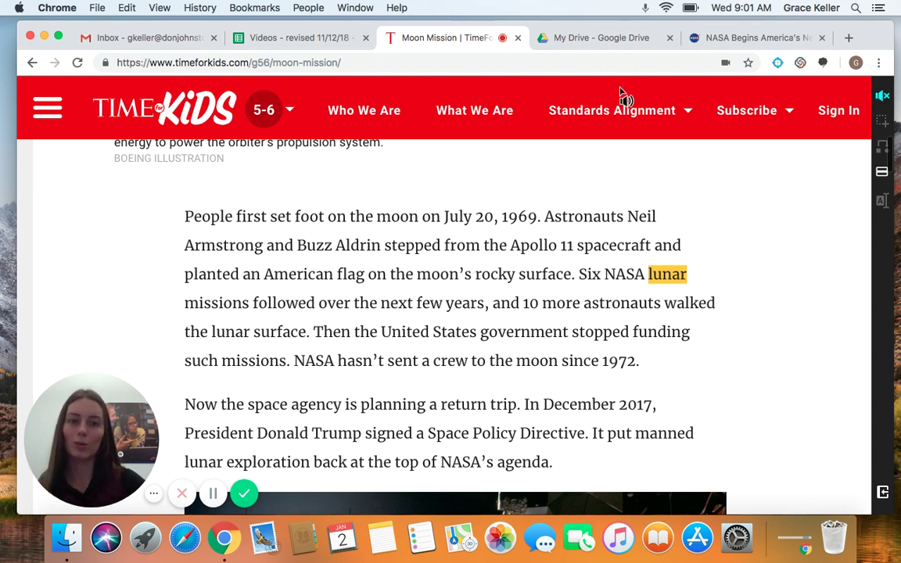
click(880, 97)
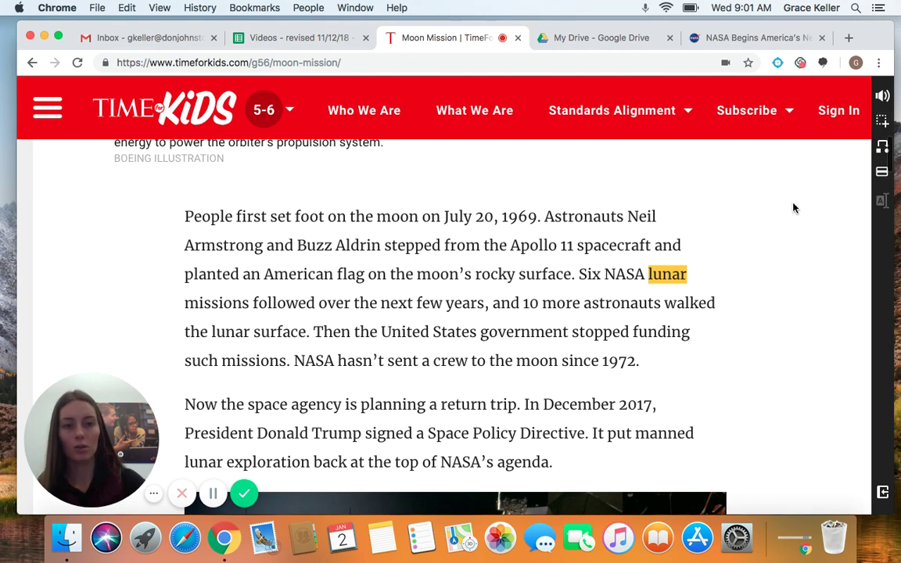
Step: Check whether text in the Moon Mission article's first paragraph can be selected after glancing at the Inaccessible PDR file
click(601, 41)
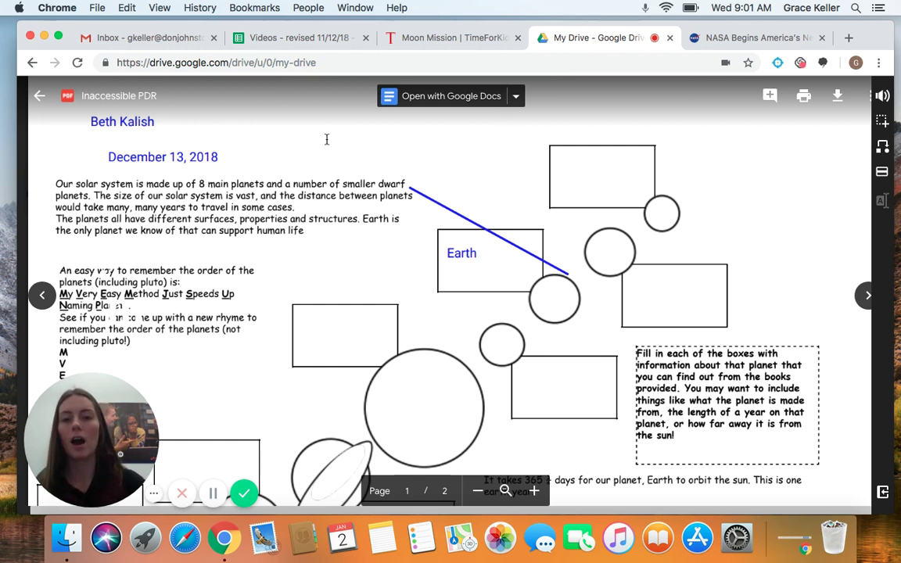
click(407, 39)
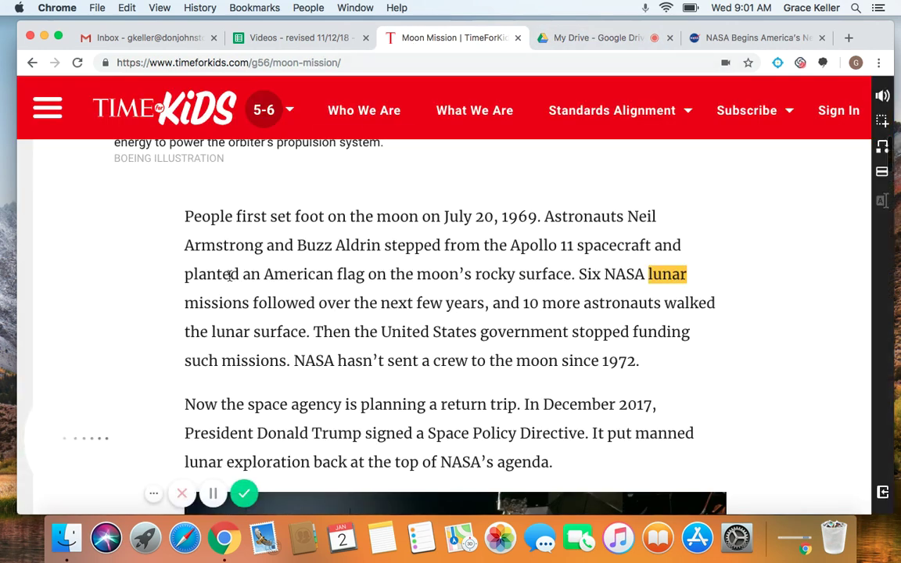
drag(229, 273, 261, 276)
click(708, 245)
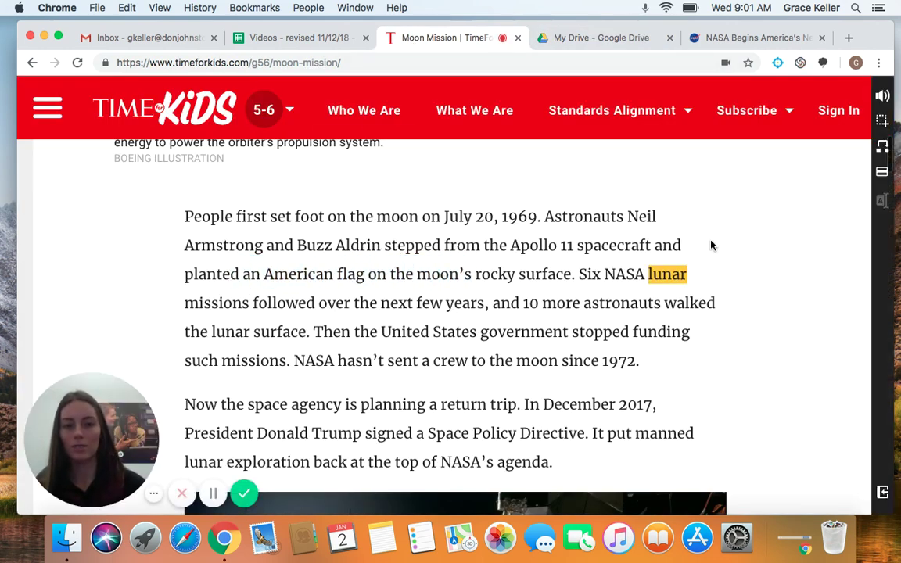
Step: Test text selection on the solar system paragraph in the Inaccessible PDR file, then clear the selection
click(583, 44)
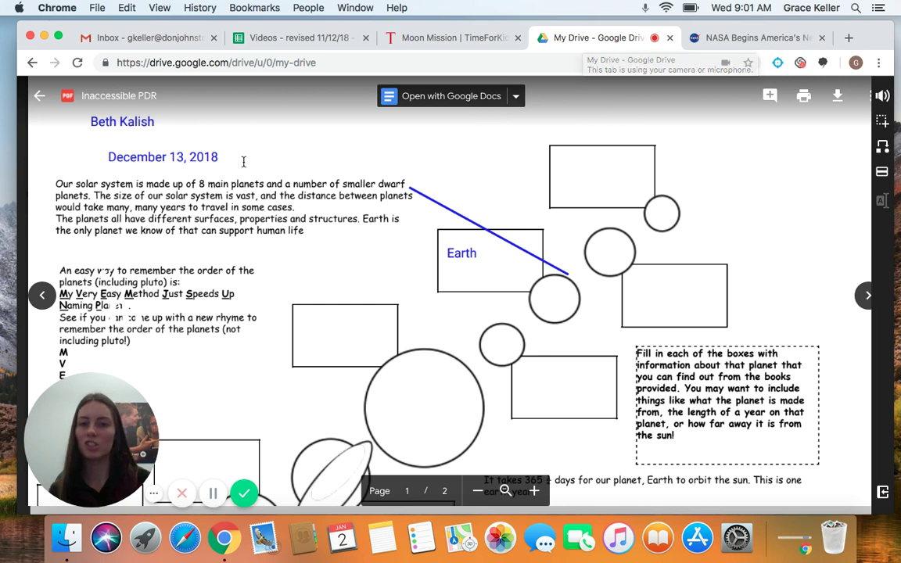
drag(108, 184, 188, 207)
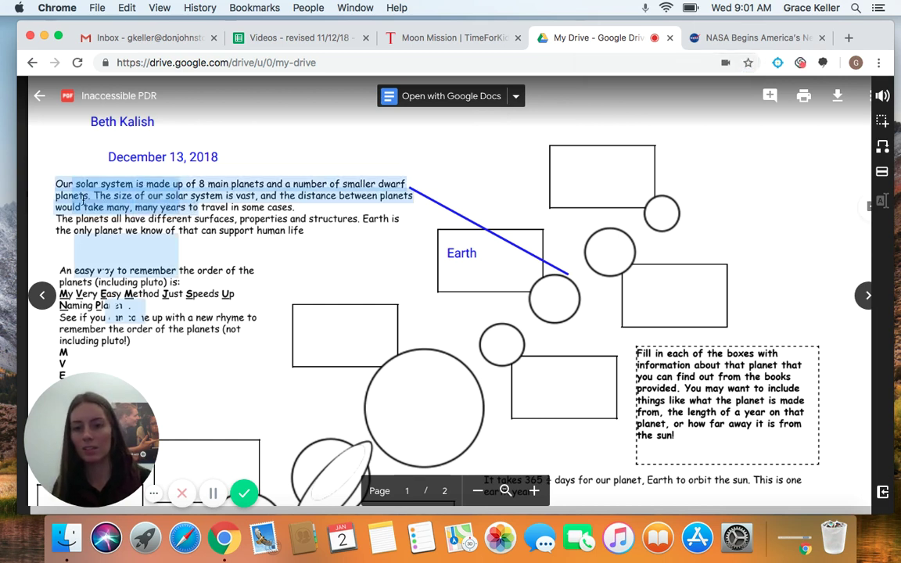
click(284, 156)
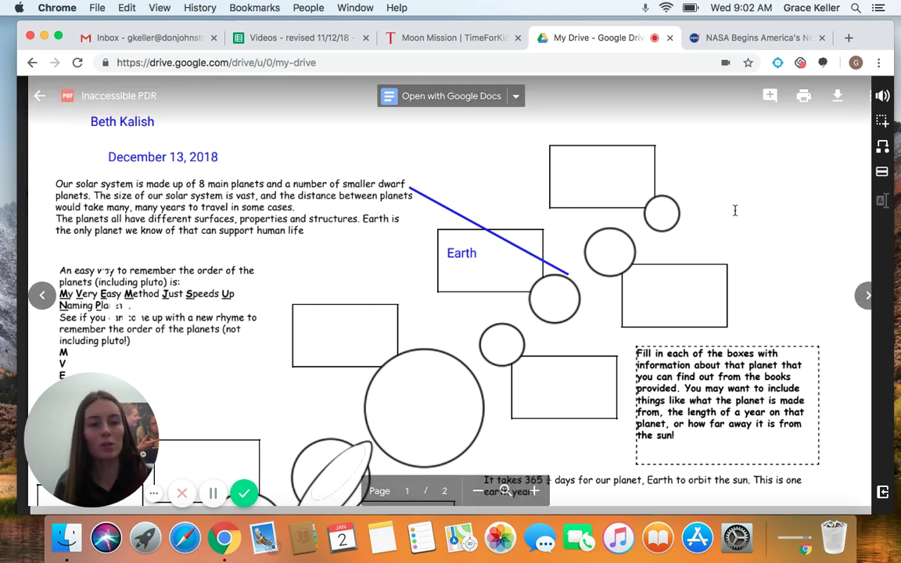
Step: Capture the first two lines of the solar system paragraph for Snap&Read to speak, then close the capture
click(882, 125)
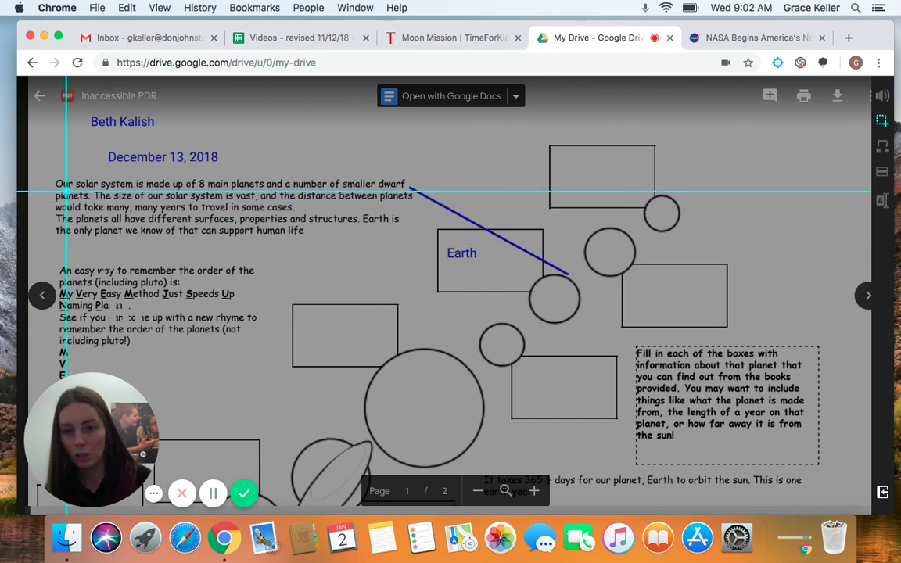
drag(53, 177, 418, 202)
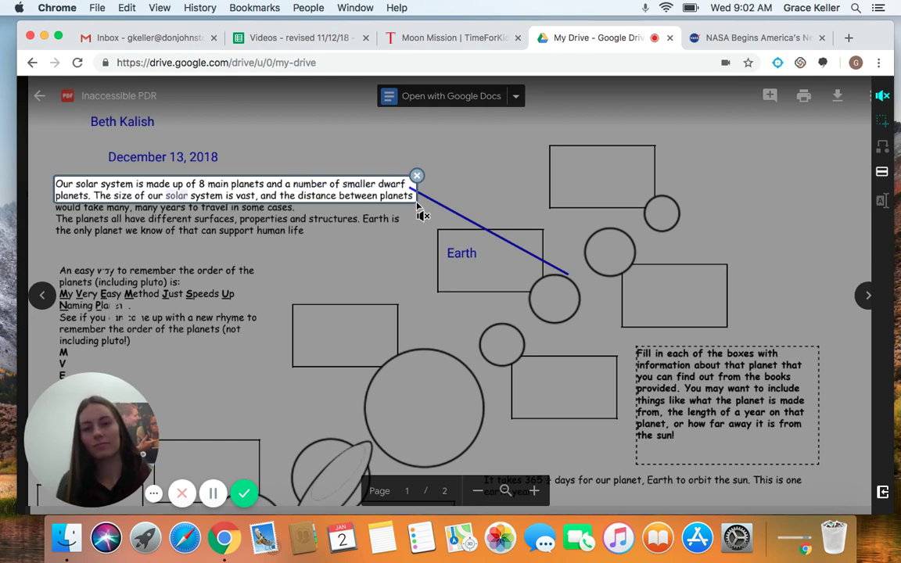
click(416, 177)
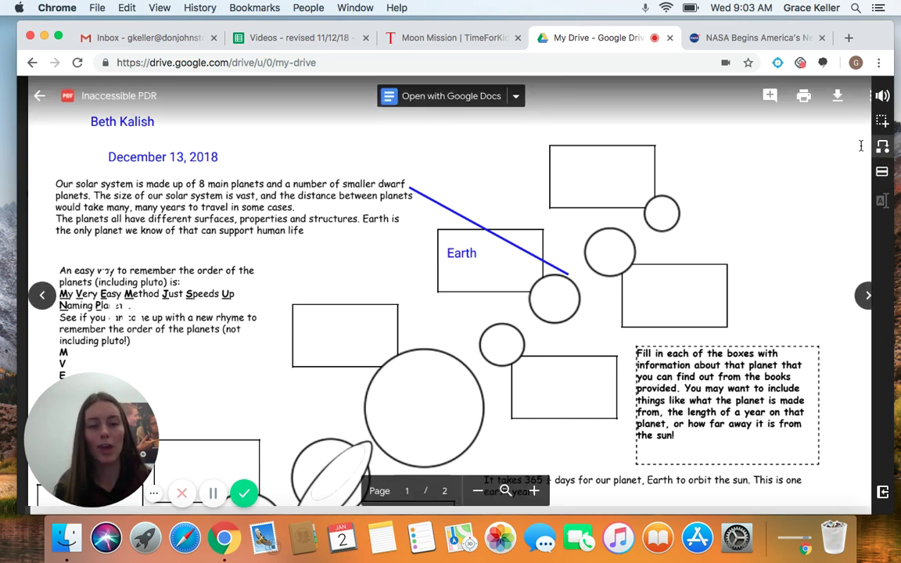
Step: Look at the beginnings of the NASA Moon to Mars press release and the Moon Mission article to compare them
click(771, 46)
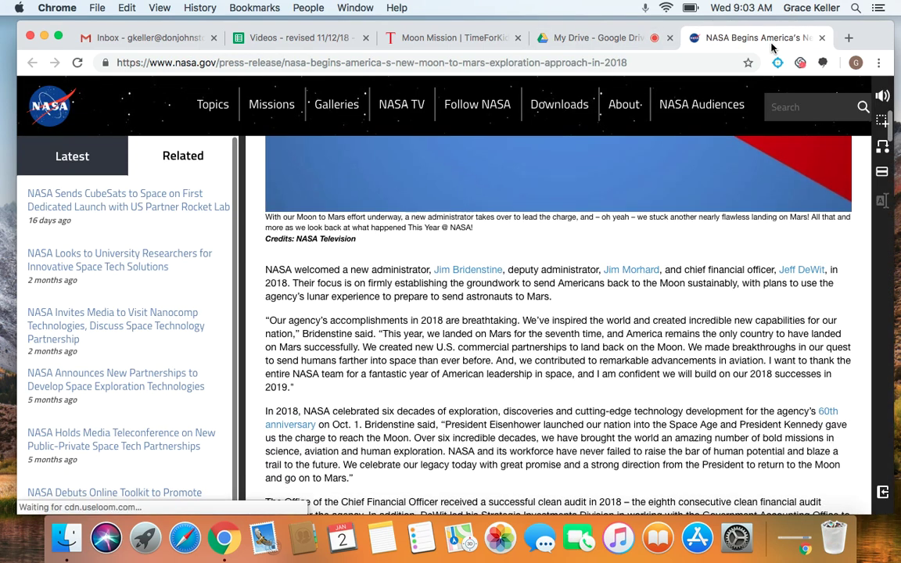
scroll(510, 235, up, 10)
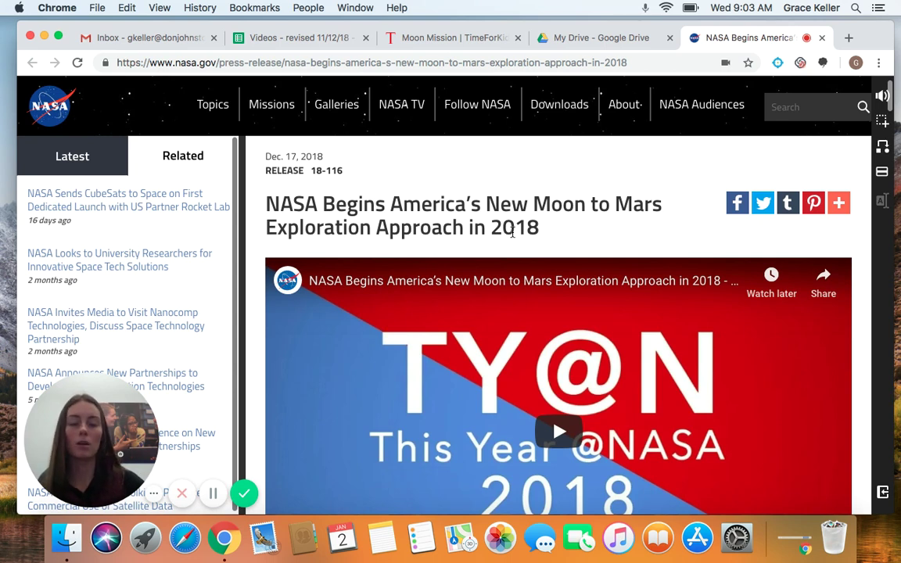
click(478, 43)
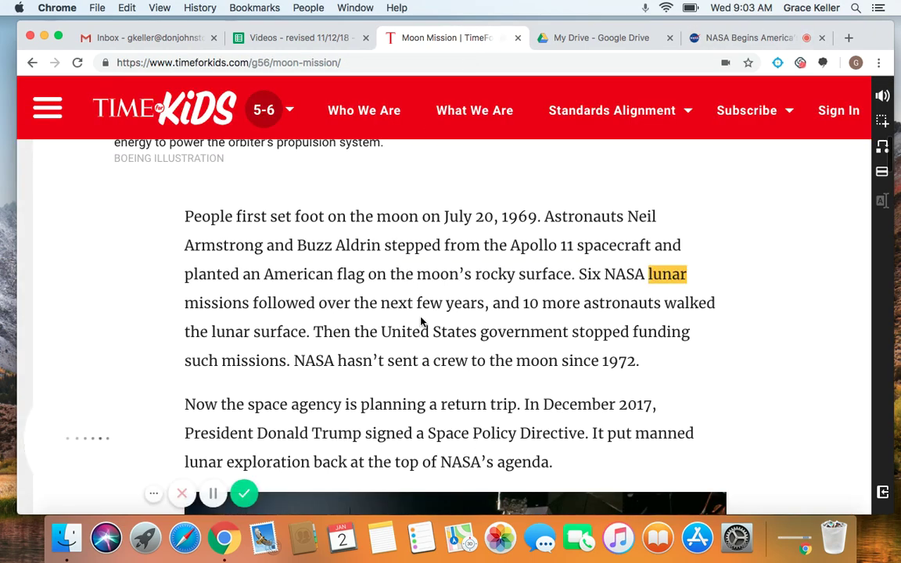
scroll(420, 316, down, 3)
scroll(420, 321, up, 10)
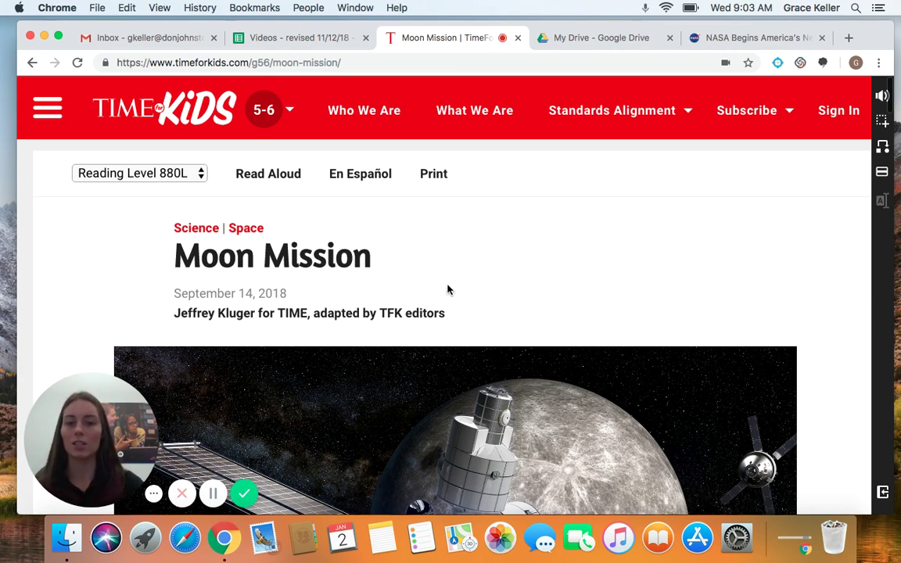
Step: Return to the NASA press release and bring its opening body paragraphs into view
click(736, 37)
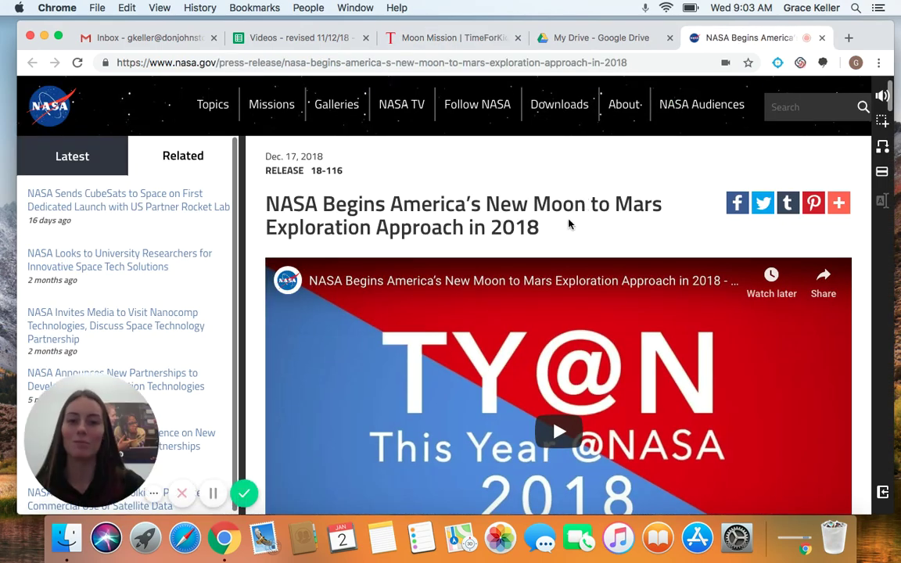
scroll(568, 225, down, 1)
scroll(569, 225, down, 10)
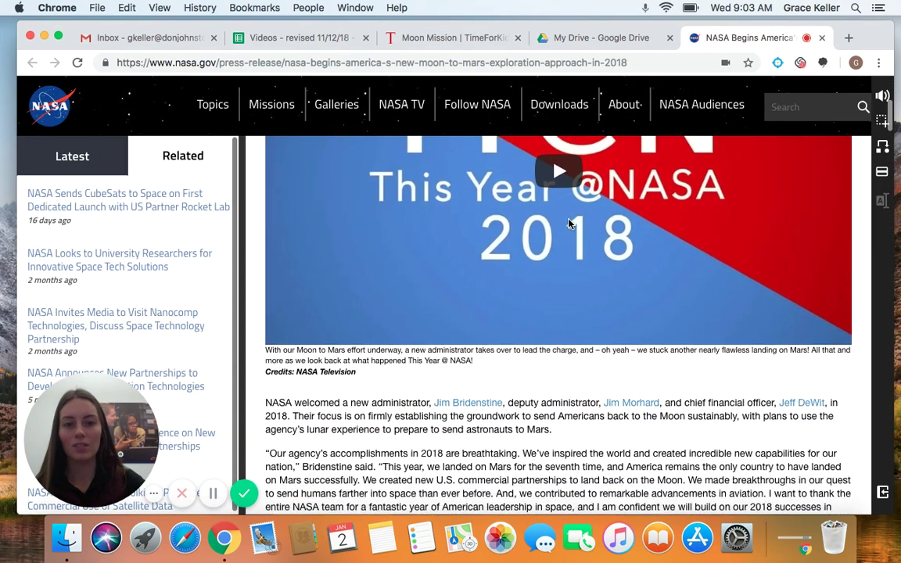
scroll(569, 222, down, 1)
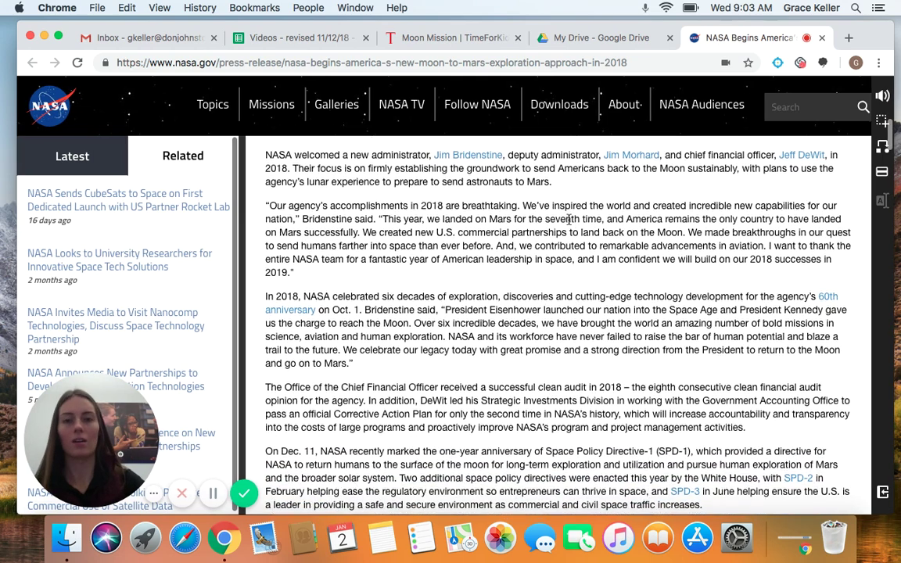
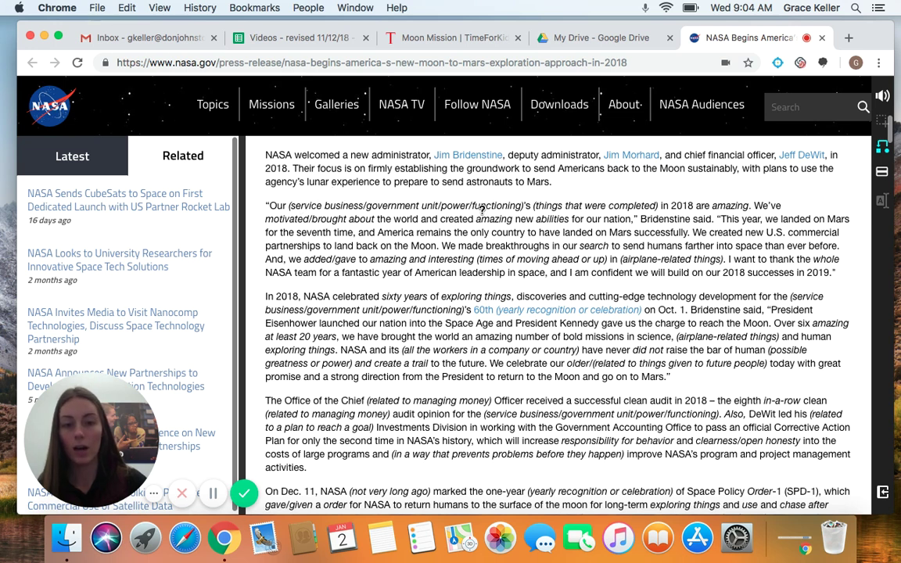
Step: Toggle the leveled term in the second paragraph between "accomplishments" and "(choses qui ont été complétées)", ending on "accomplishments"
mouse_move(442, 205)
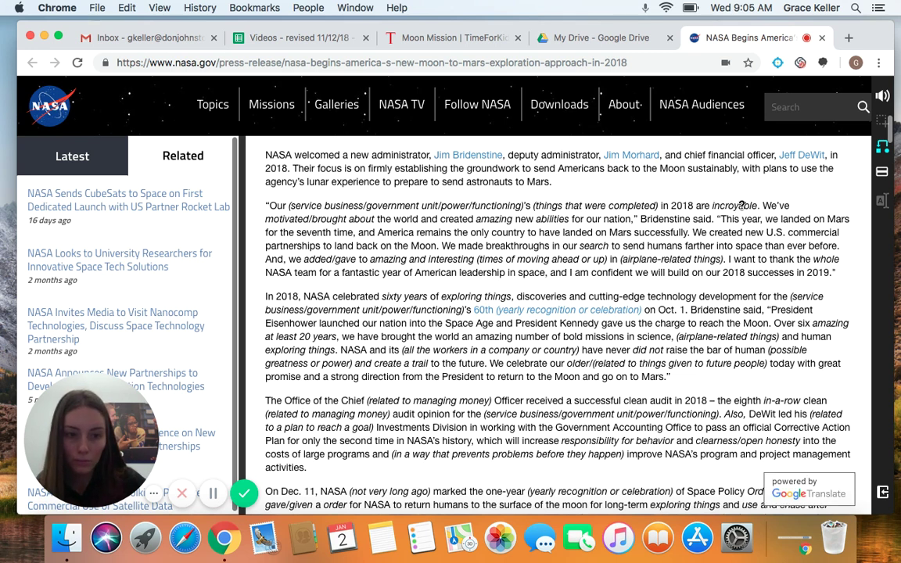
mouse_move(741, 205)
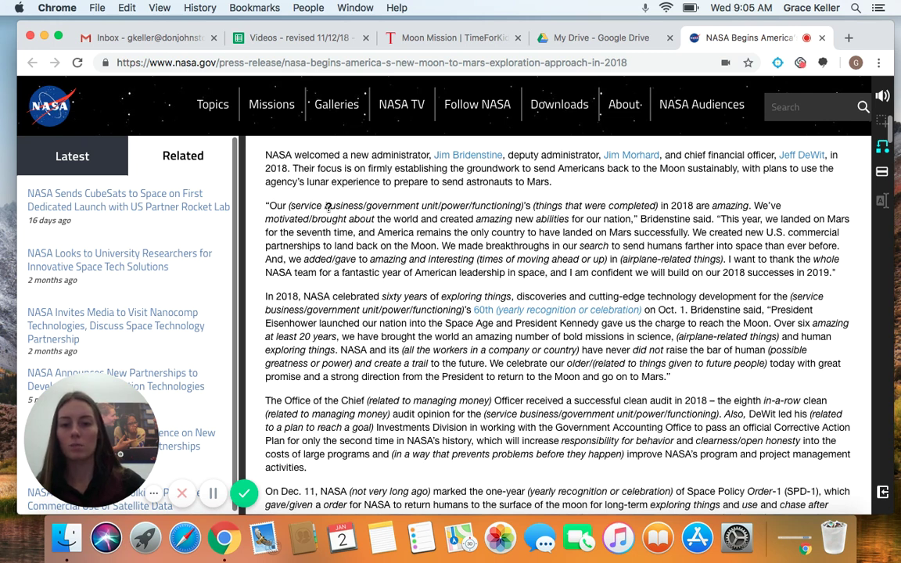
mouse_move(396, 205)
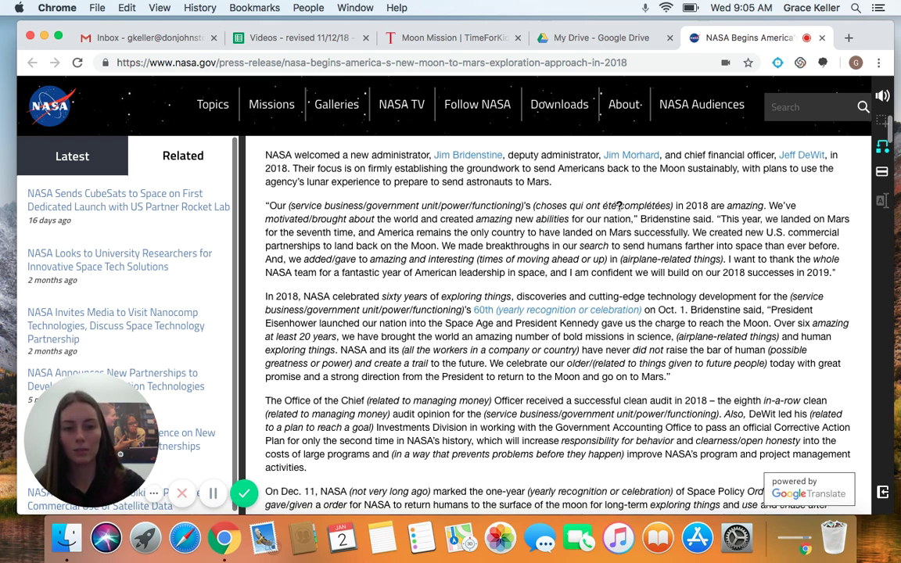
click(619, 205)
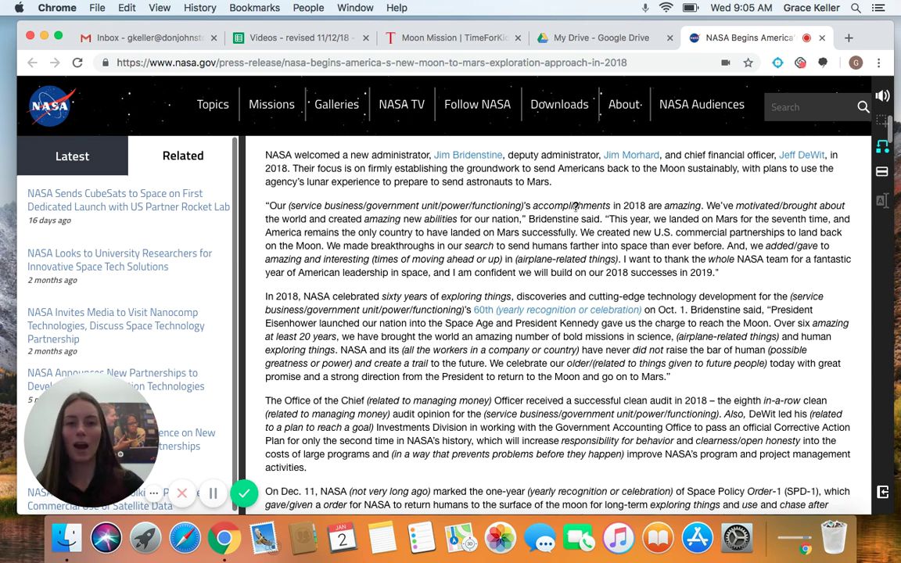
mouse_move(575, 205)
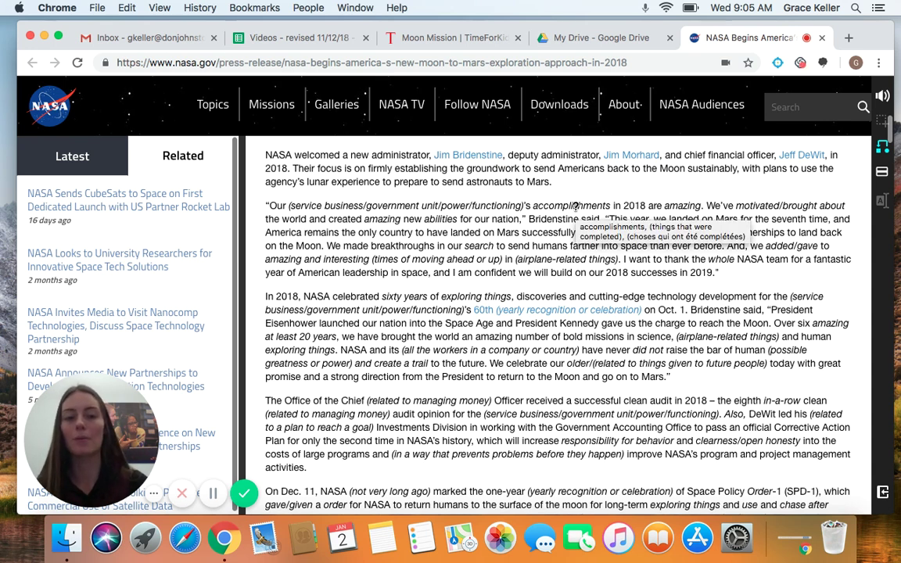
click(575, 205)
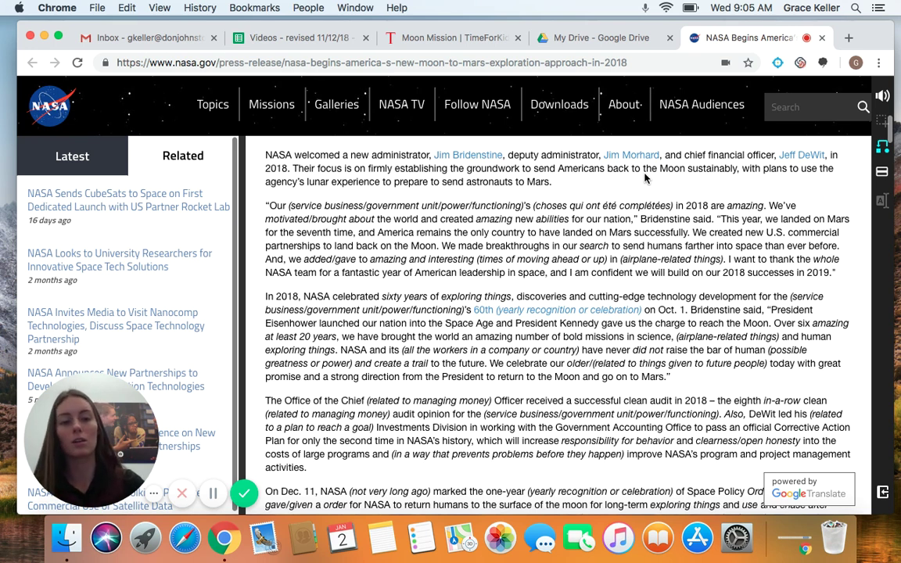
click(607, 205)
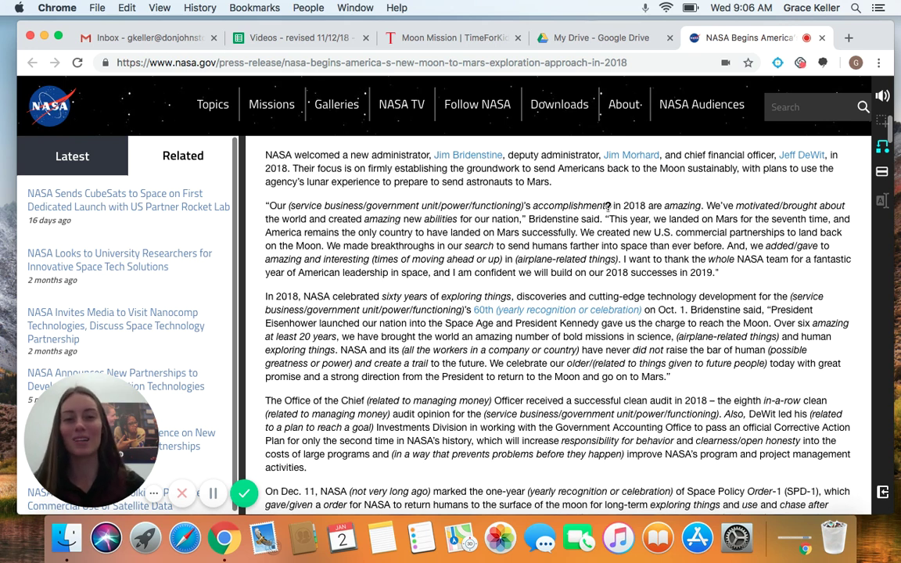
Step: Restore the original words "breathtaking" and "agency" in the leveled second paragraph of the press release
click(679, 205)
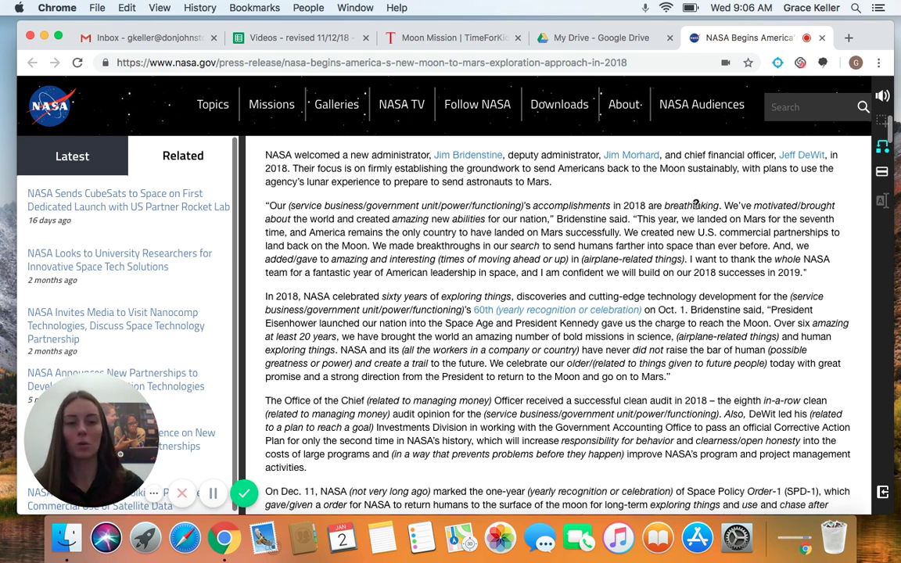
click(384, 204)
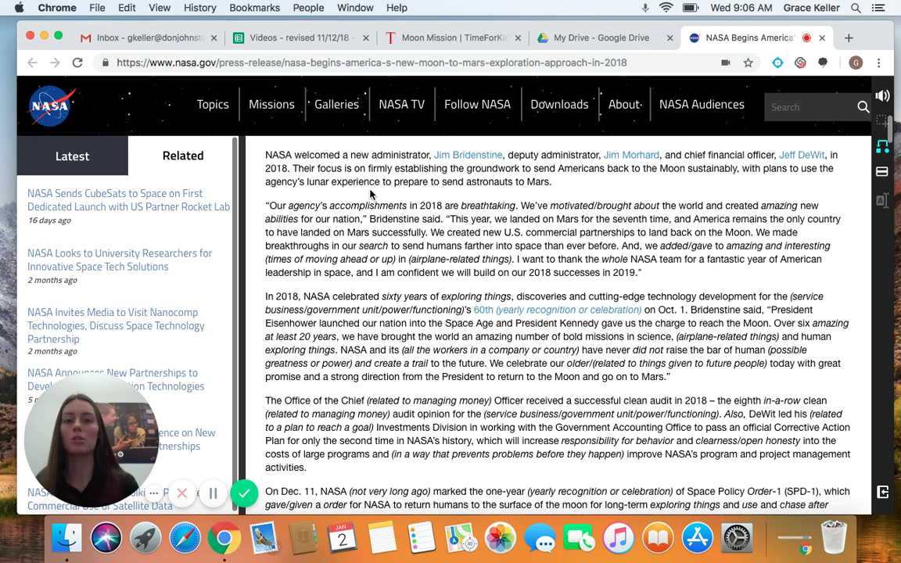
Step: Look through the leveled words in the NASA press release, checking the original of one replaced term, and return to the opening paragraphs
scroll(372, 193, down, 5)
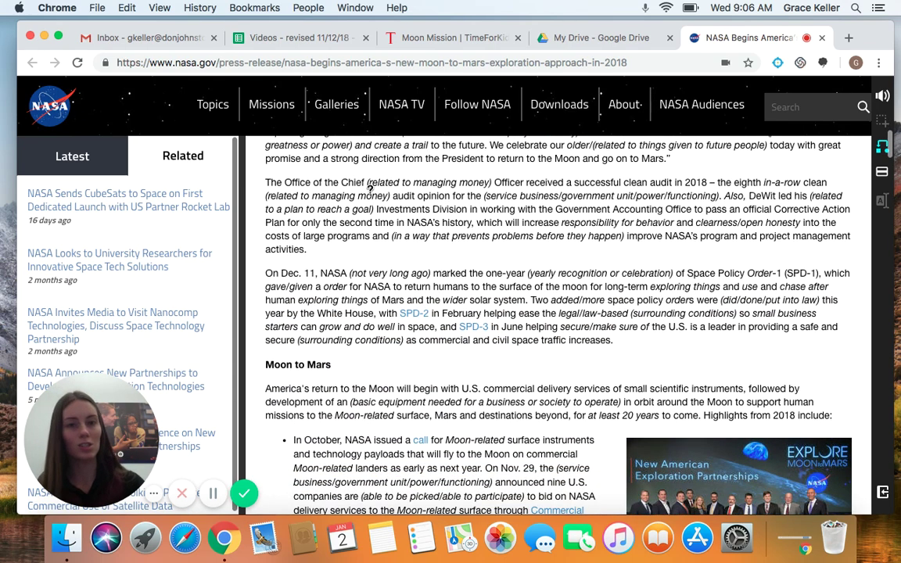
mouse_move(372, 194)
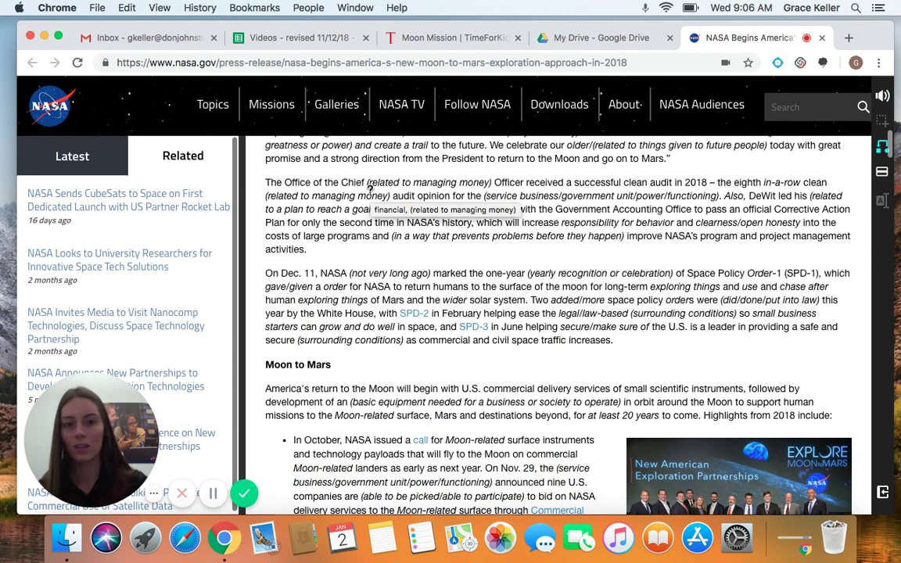
scroll(371, 194, down, 4)
scroll(371, 192, up, 6)
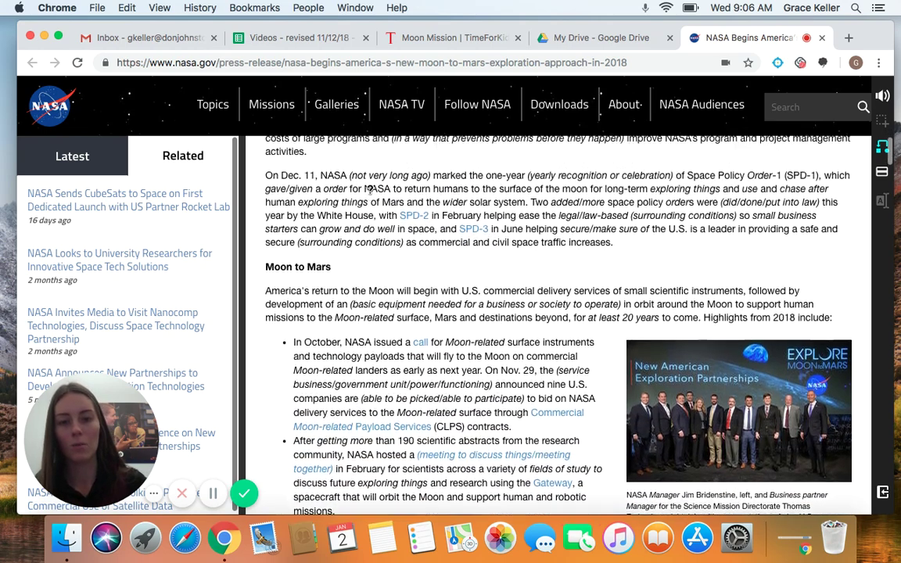
scroll(370, 191, up, 10)
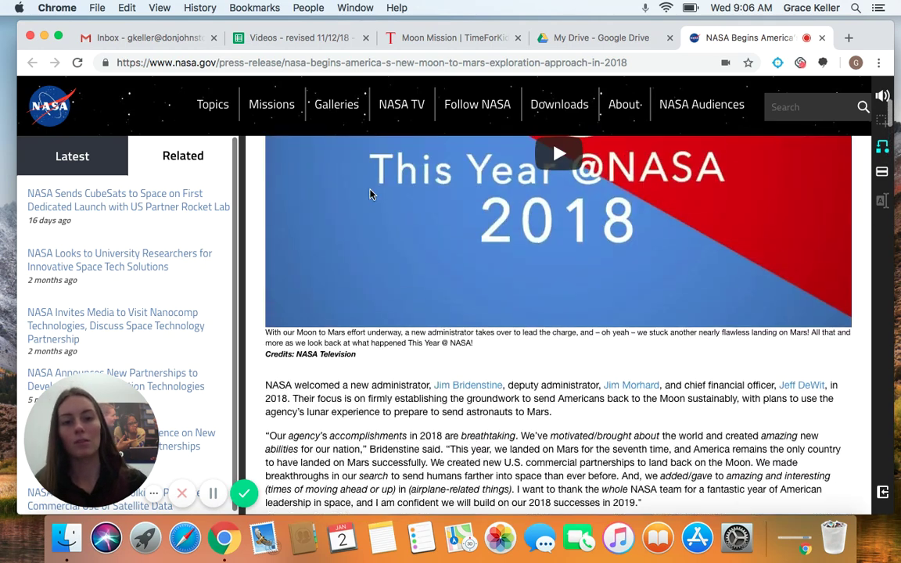
scroll(371, 194, up, 2)
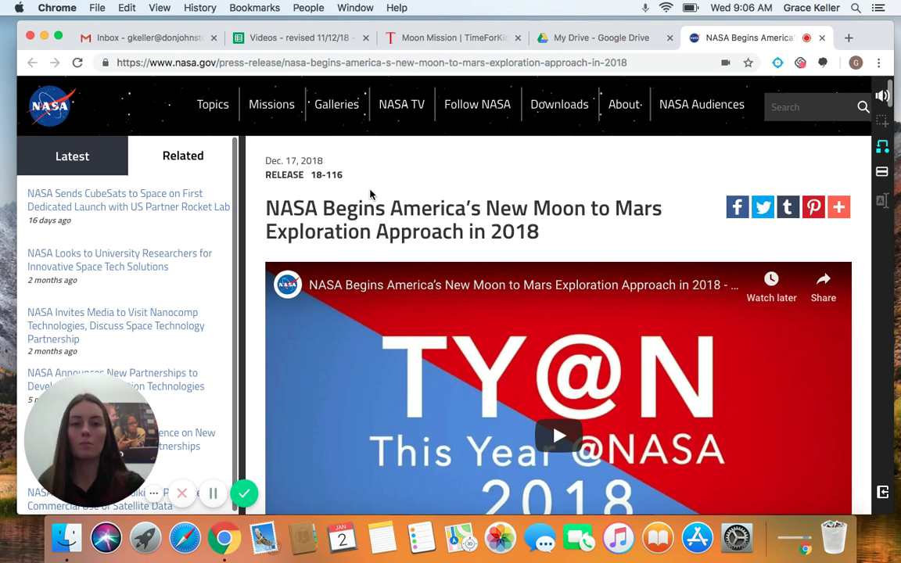
scroll(371, 194, down, 10)
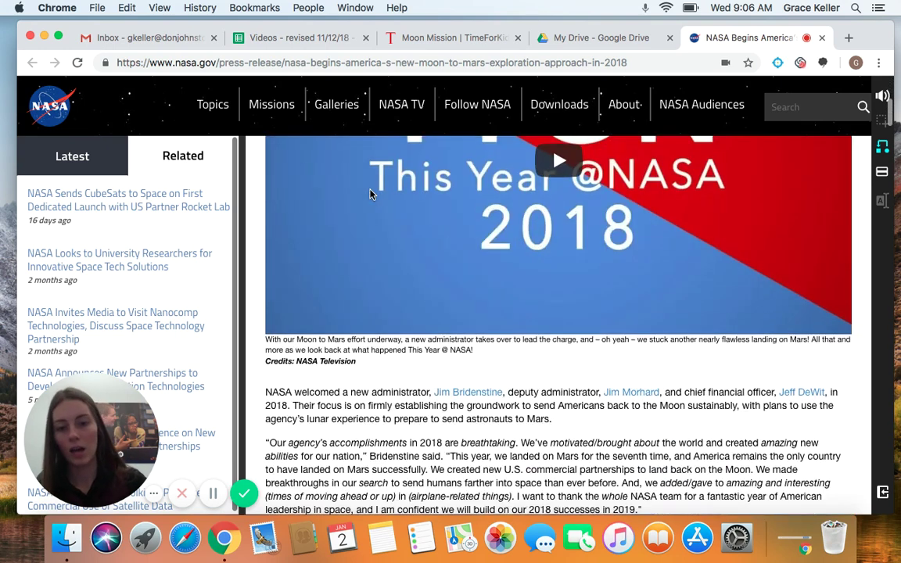
scroll(371, 194, down, 1)
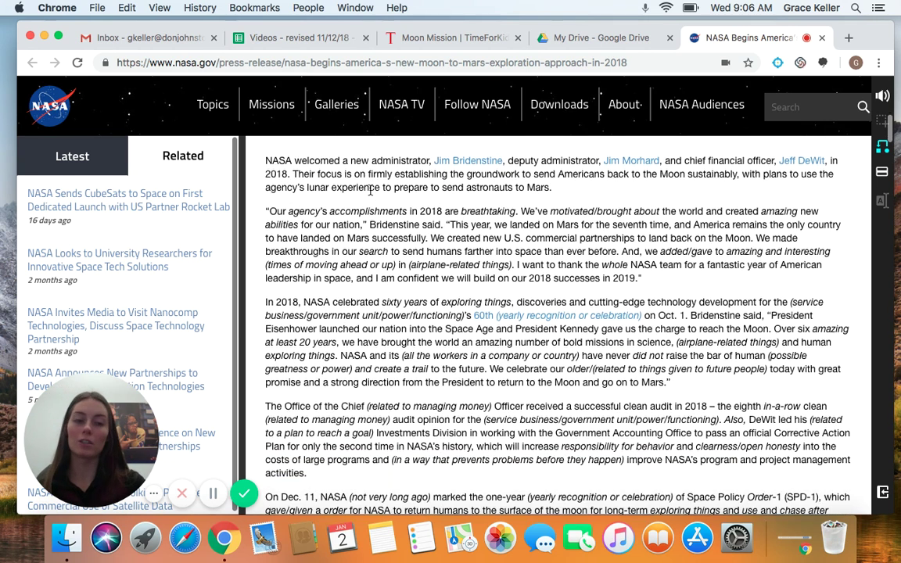
Step: Turn off text leveling, then switch the colored reading overlay on over the first paragraph and off again
click(883, 157)
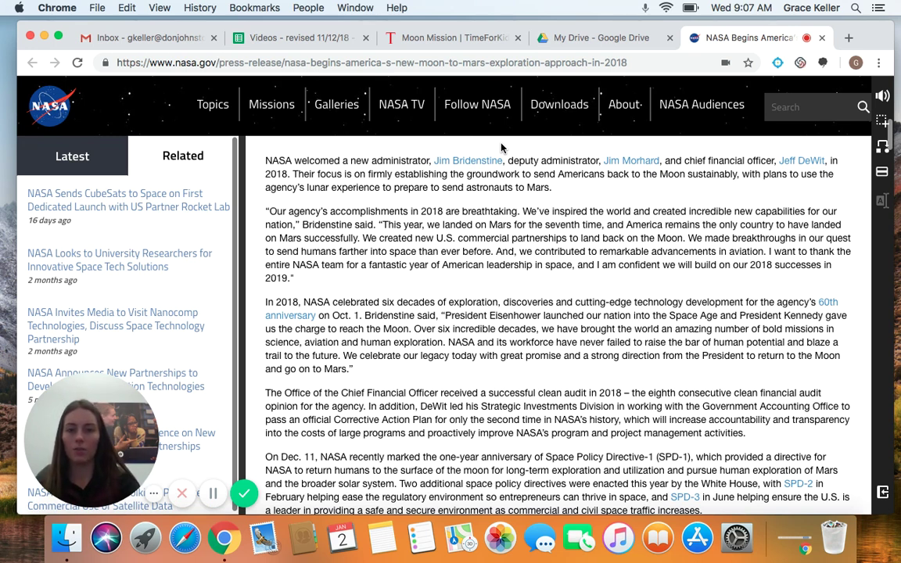
click(883, 174)
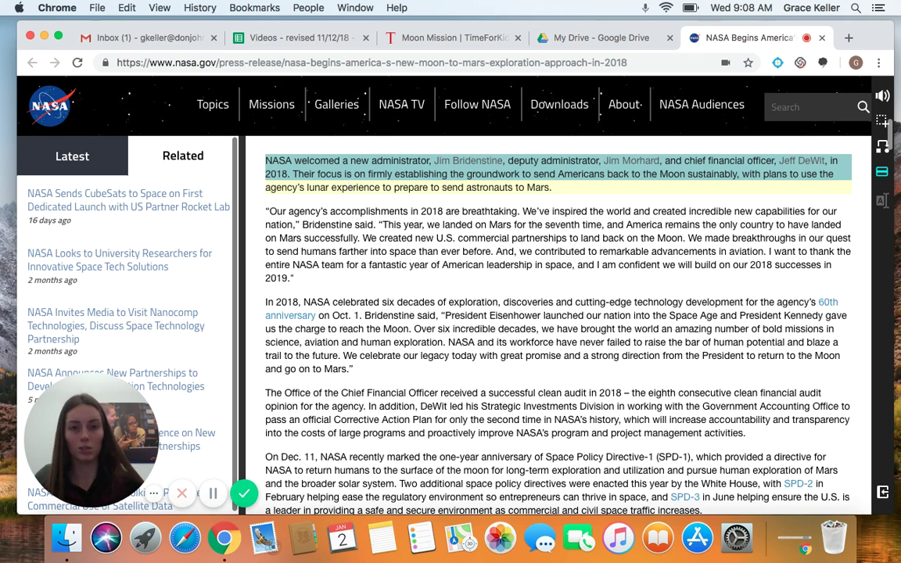
click(343, 162)
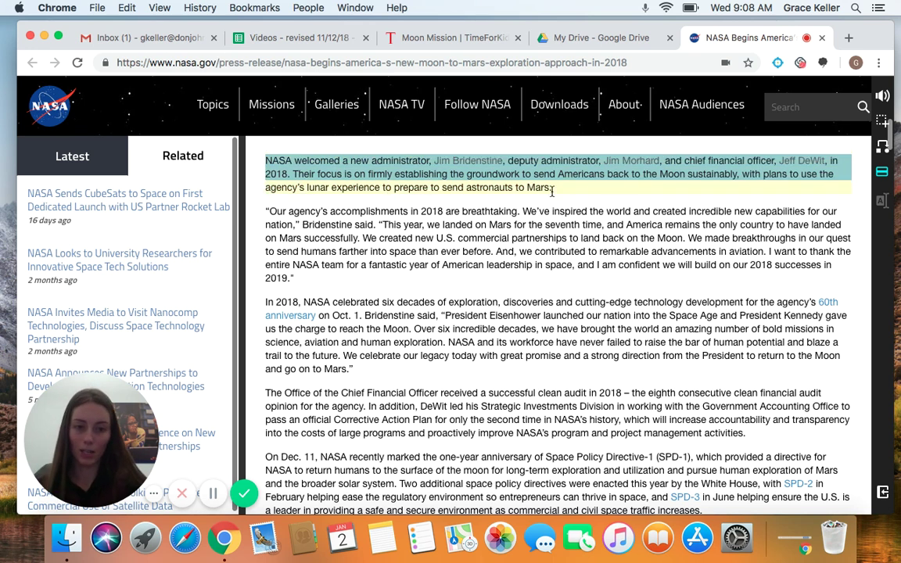
click(879, 176)
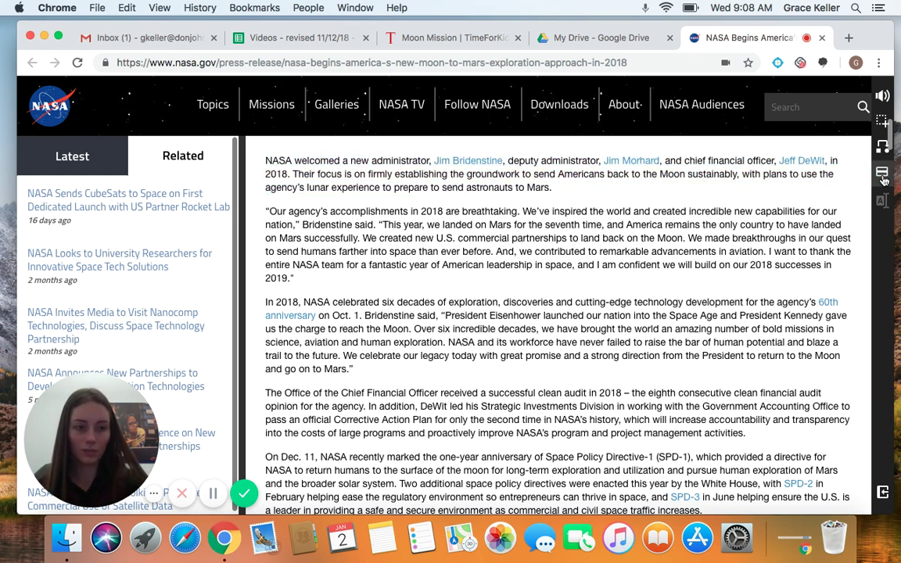
Step: Switch to the Moon Mission article and bring the paragraph beginning "People first set foot on the moon" into view
click(475, 39)
scroll(503, 267, down, 3)
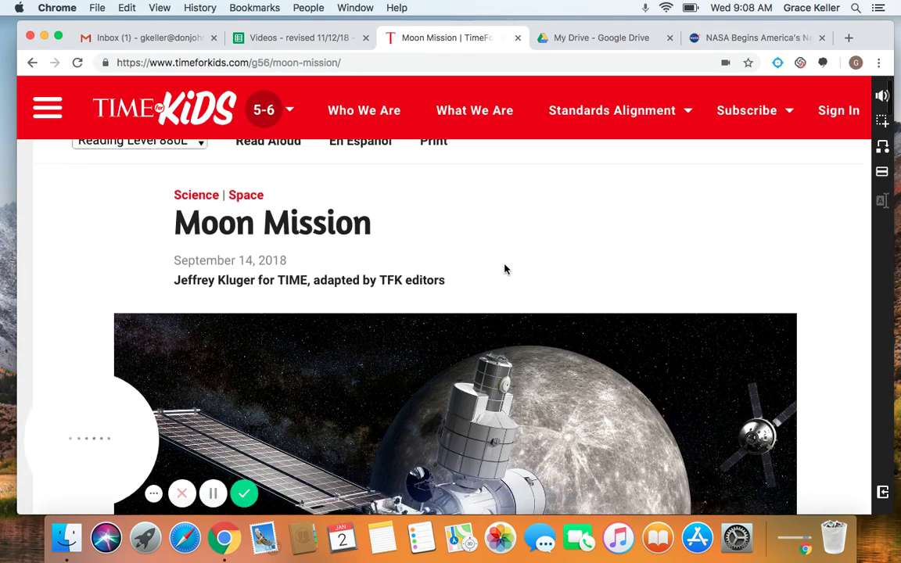
scroll(505, 269, down, 15)
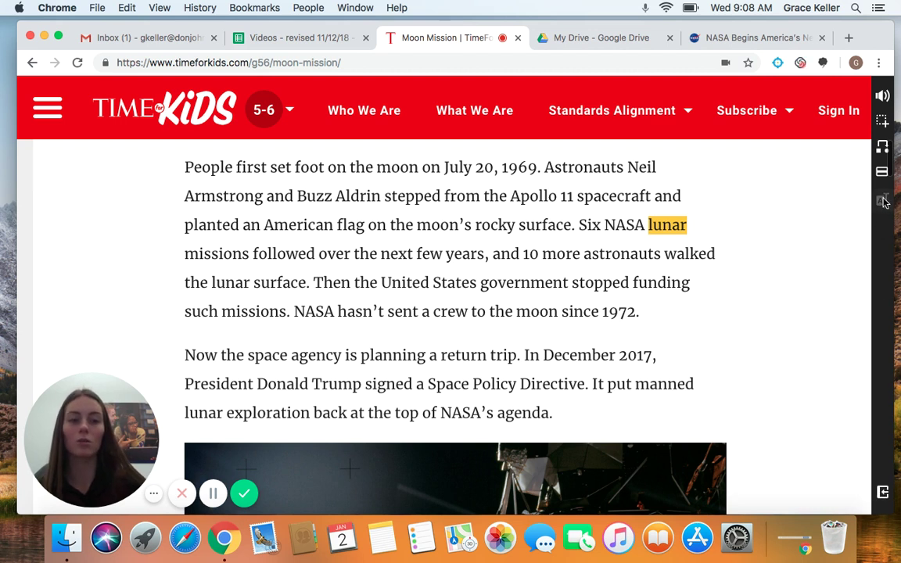
Step: Open Snap&Read's saved outlines beside the article, browse them and create a new outline
click(884, 491)
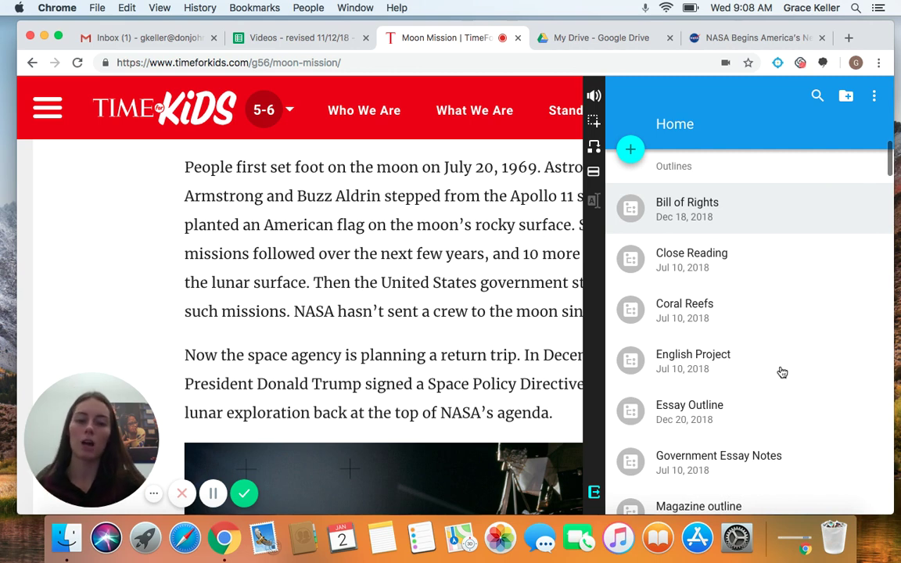
scroll(783, 372, down, 5)
scroll(782, 372, up, 5)
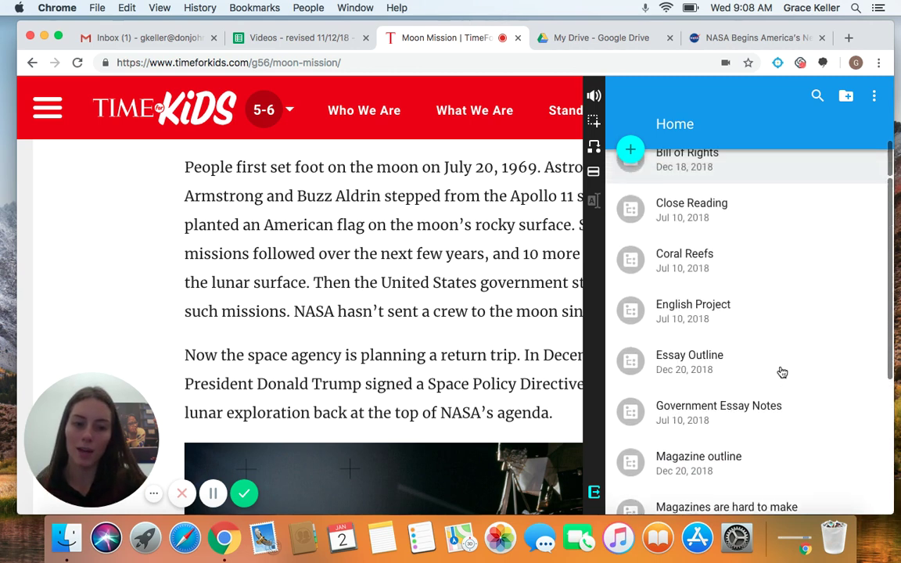
click(631, 150)
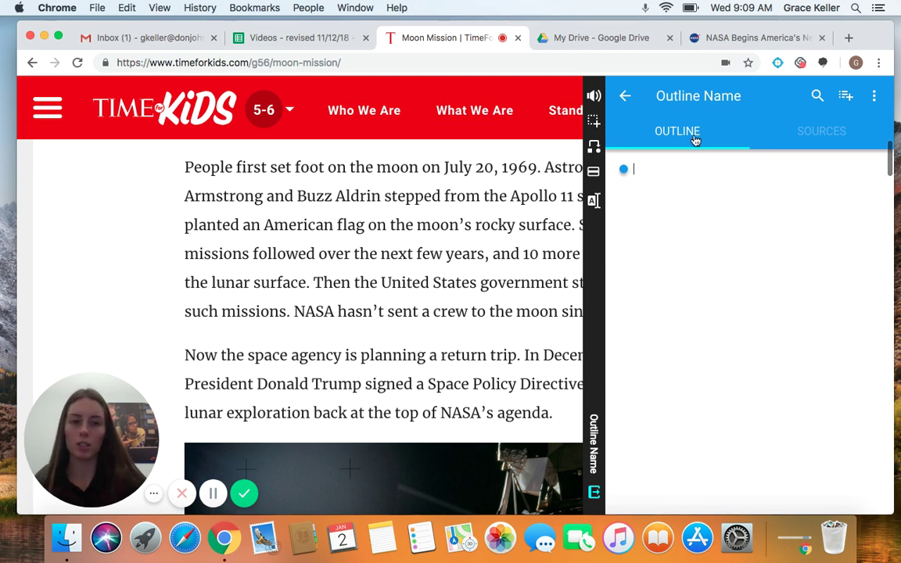
Step: Rename the new outline as "Moon Exploration"
click(694, 95)
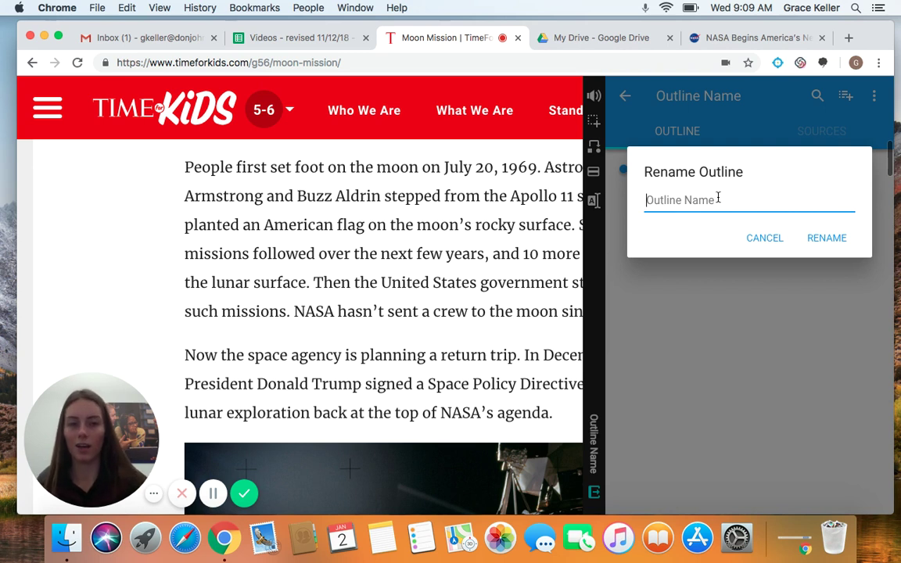
text(M)
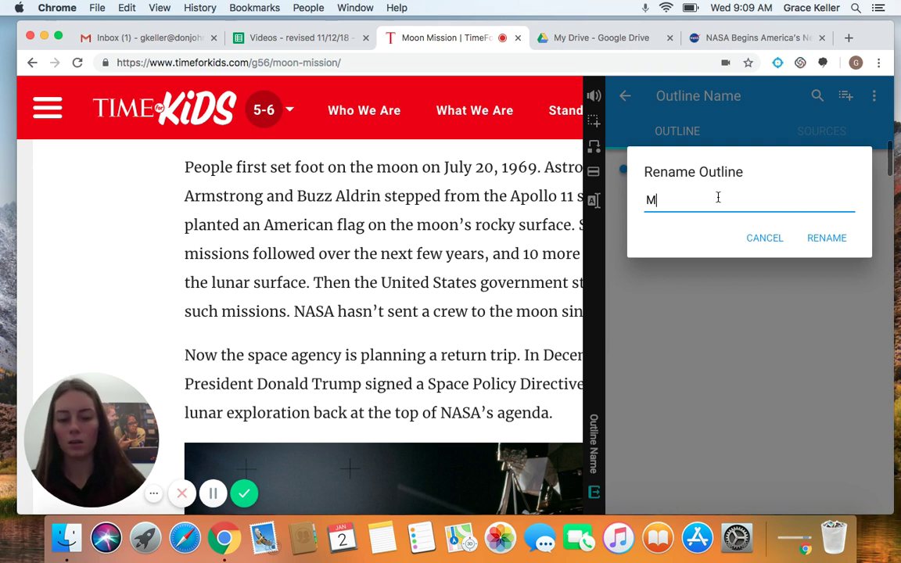
text(oon Ex)
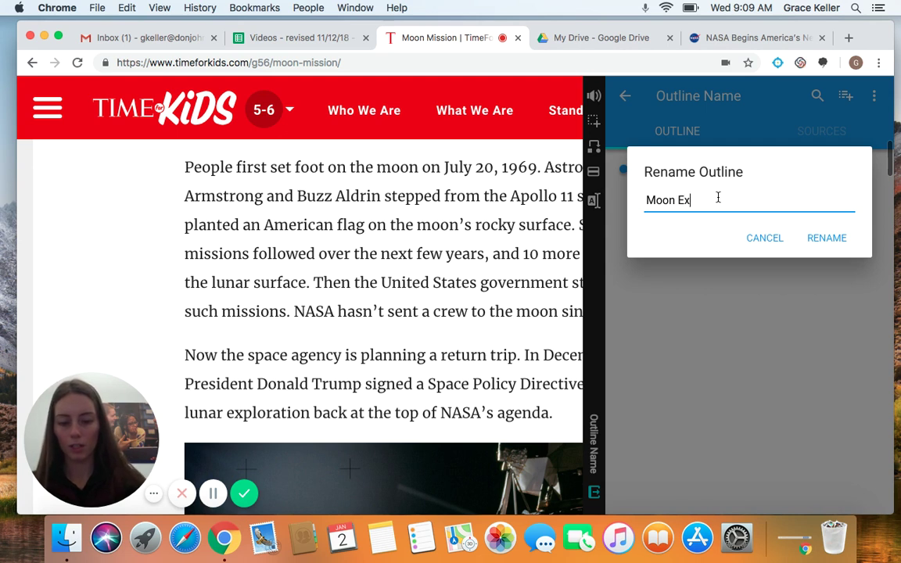
text(plorationm)
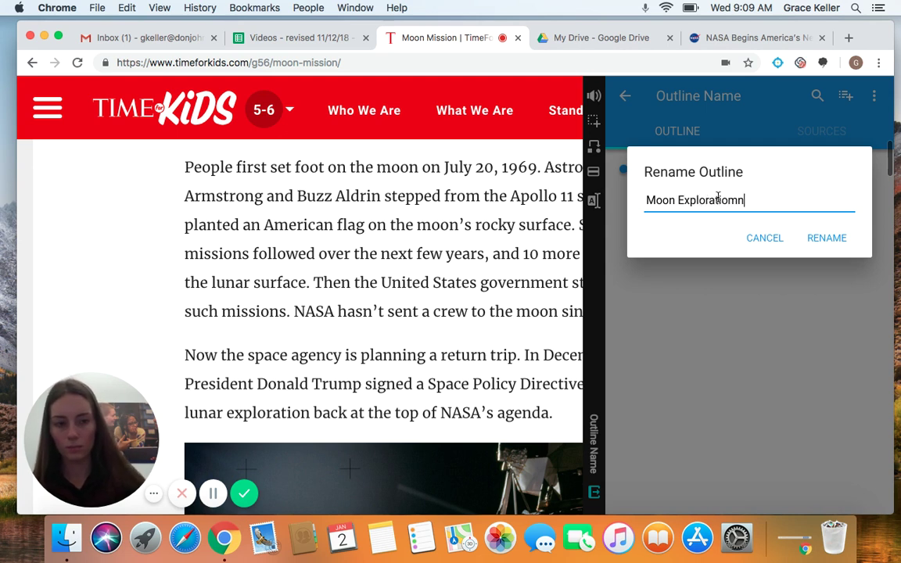
key(BackSpace)
key(BackSpace)
text(n)
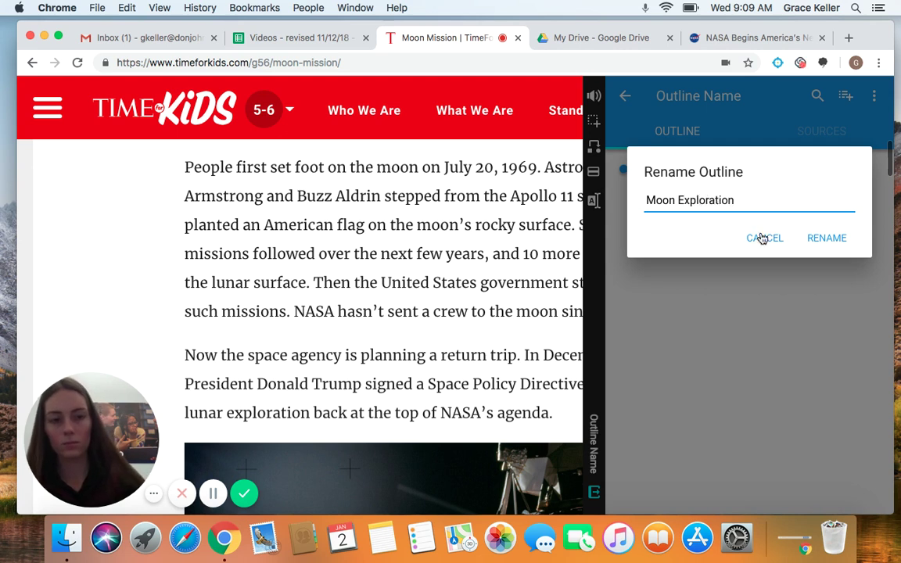
click(831, 240)
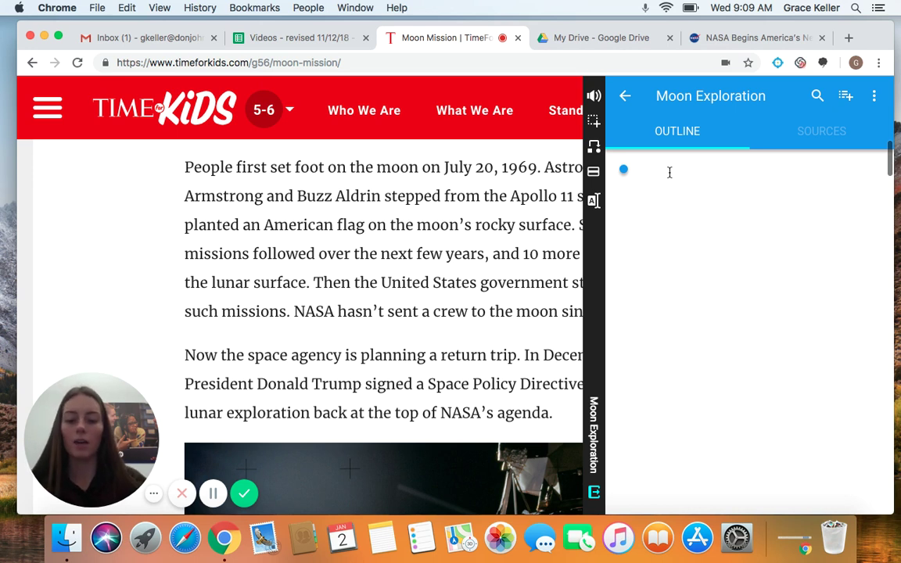
Step: Write "Buzz Aldrin landed on the moon." as the first point of the outline
text(Buzz)
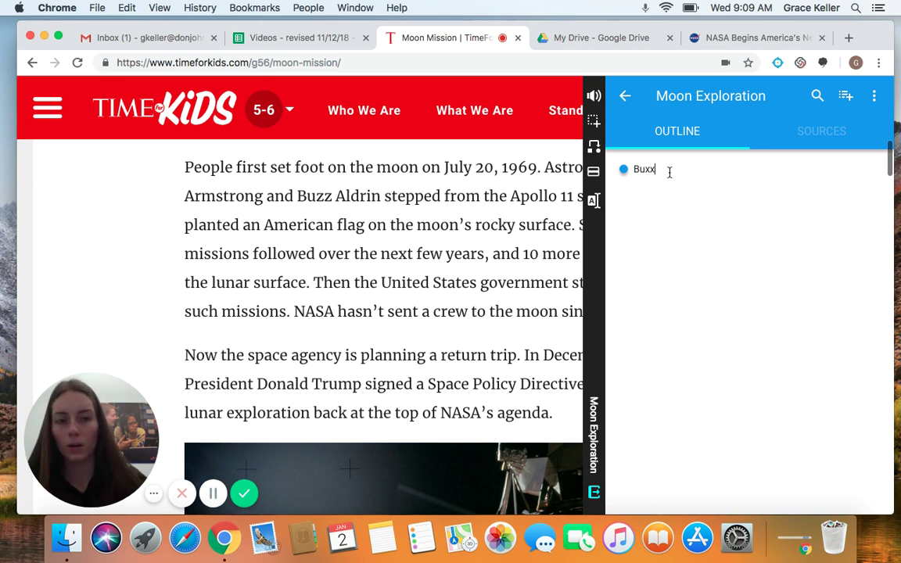
text( Ald)
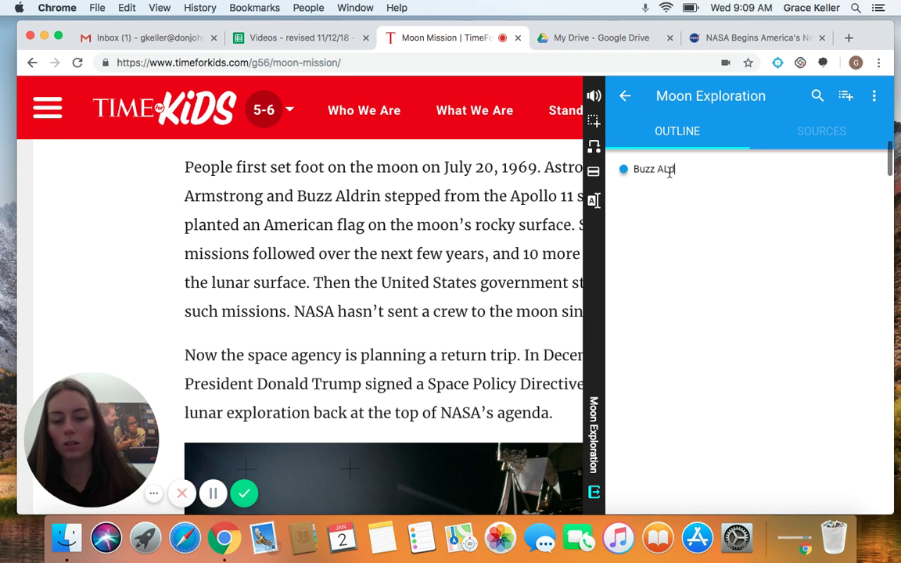
text(rin landed o)
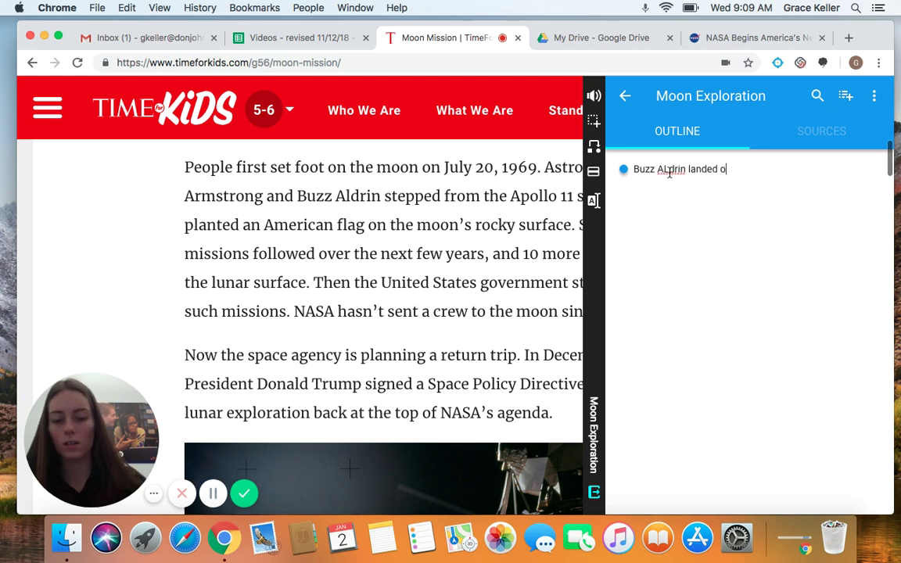
text(n the moon)
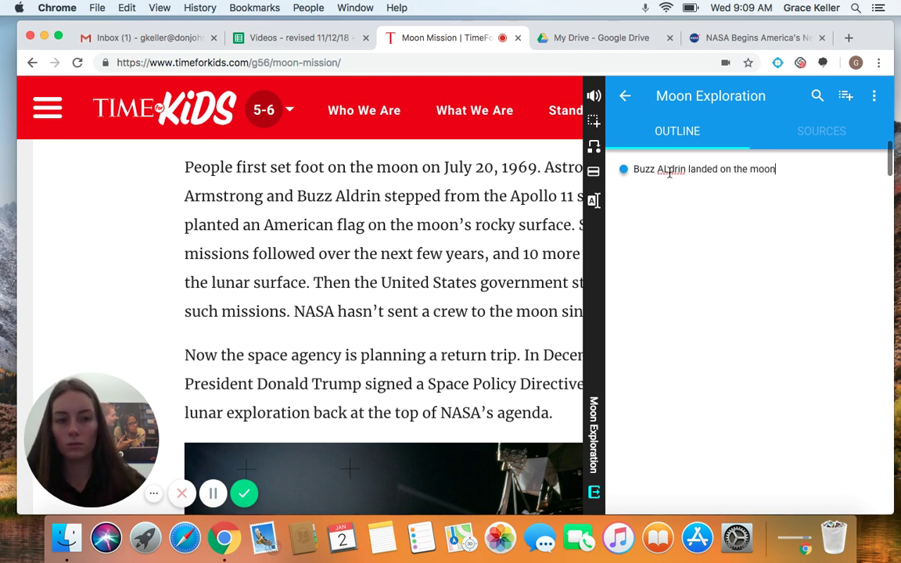
text(.)
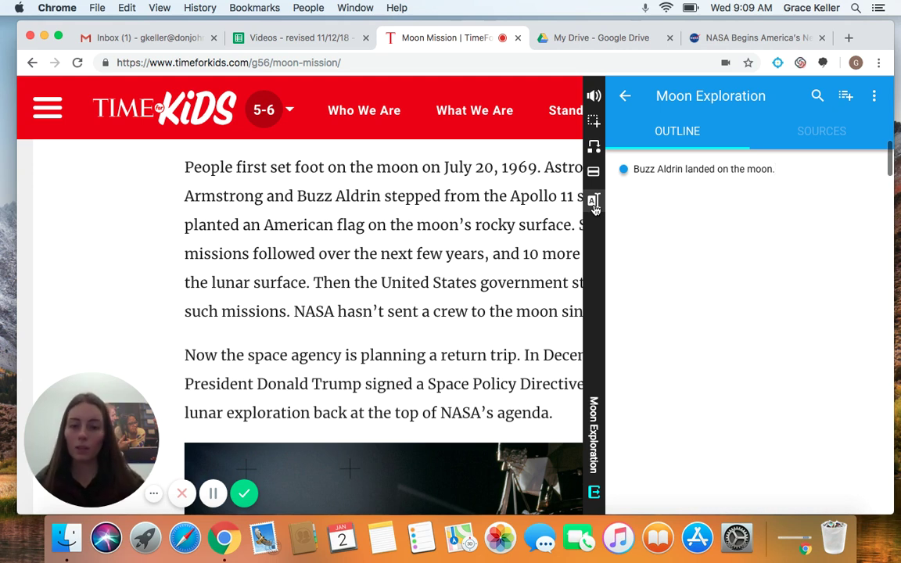
Step: Add a second outline point by capturing the article text "People first set foot on the moon on July 20, 1969"
key(Return)
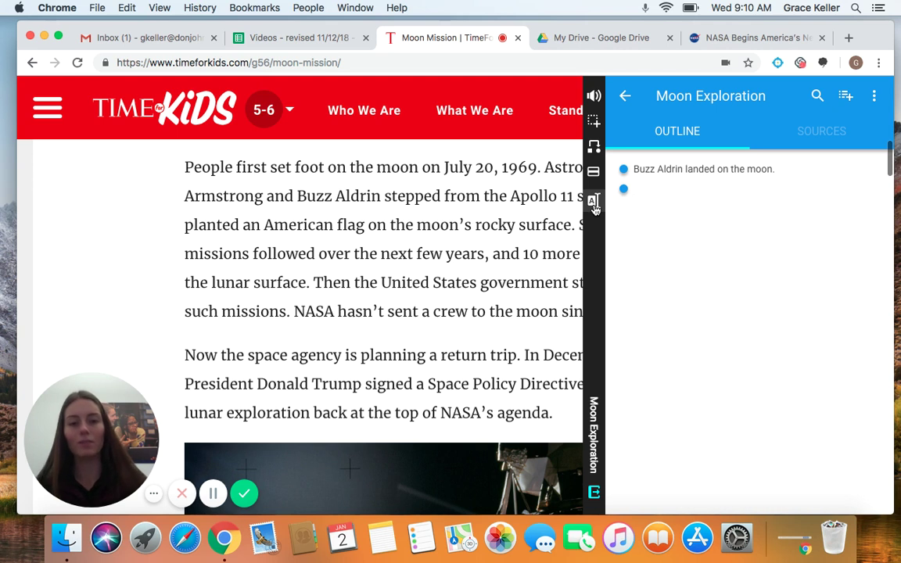
click(593, 204)
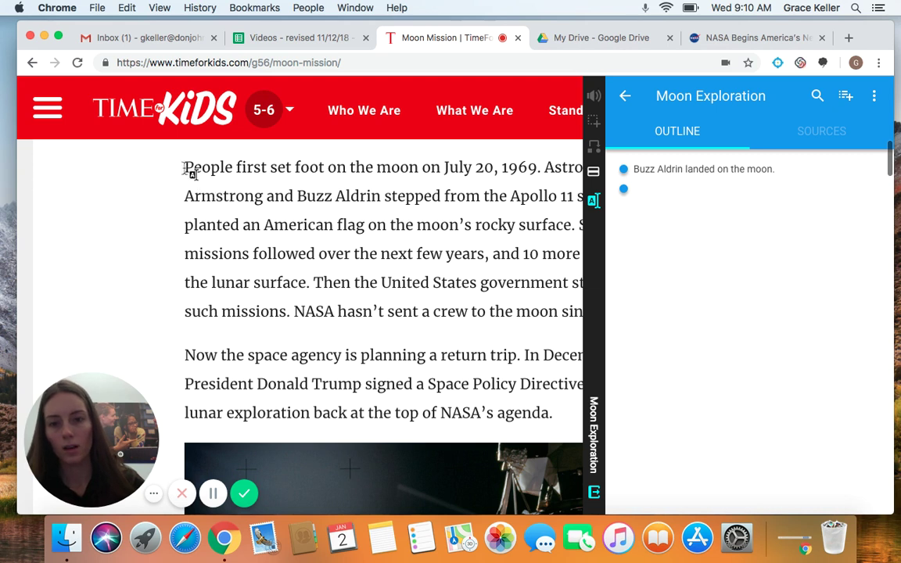
drag(186, 169, 539, 177)
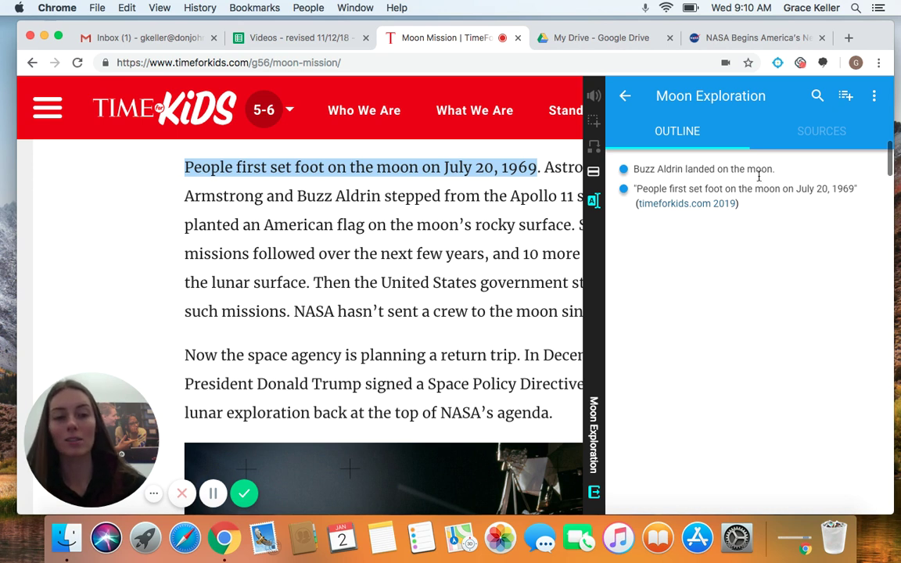
Step: Compare the captured quote's in-text citation in the outline with its entry in the outline's source list
click(809, 141)
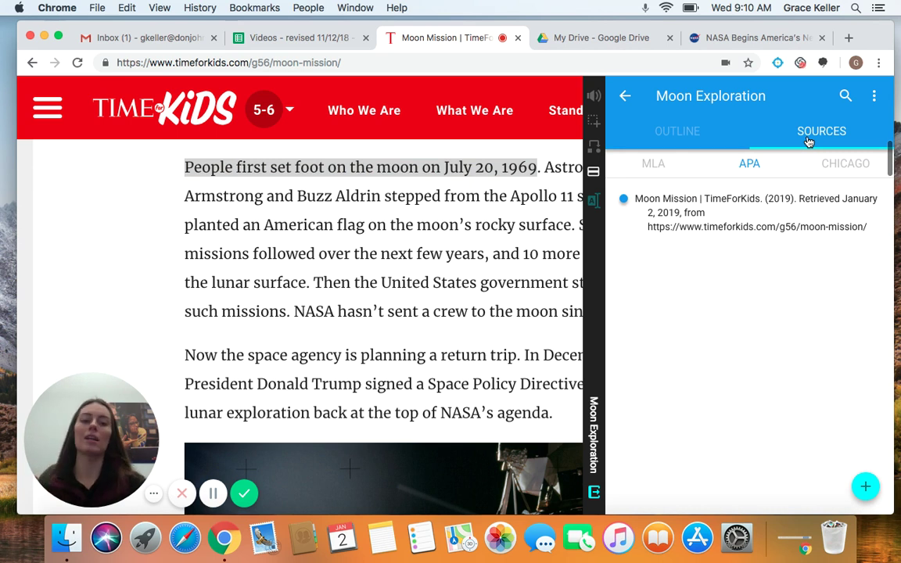
click(670, 149)
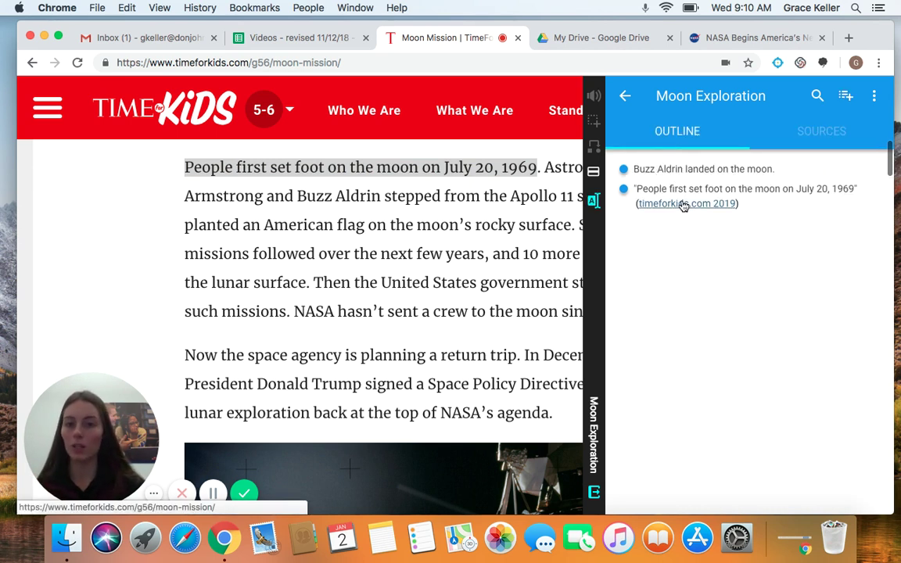
click(844, 135)
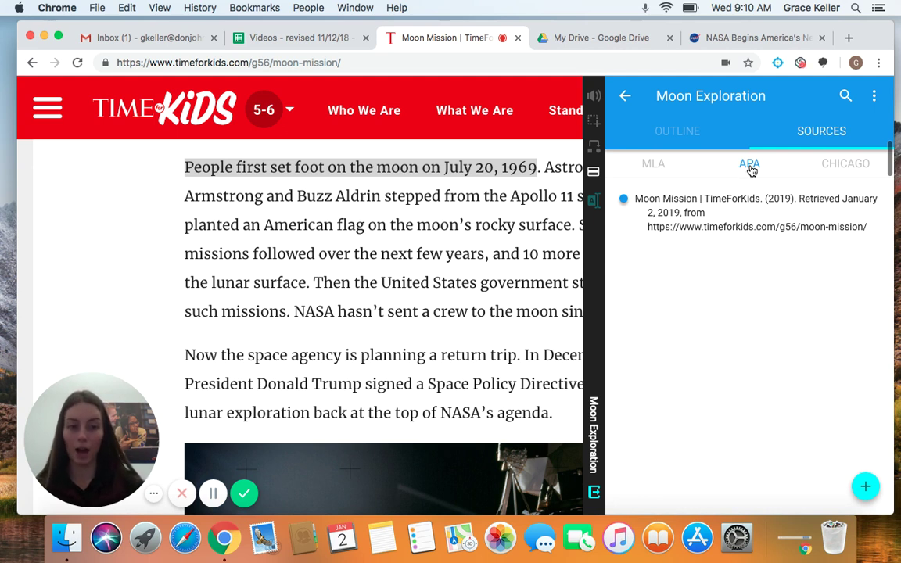
Step: Compare the Moon Mission source entry in the MLA, Chicago and APA citation styles, ending on APA
click(657, 172)
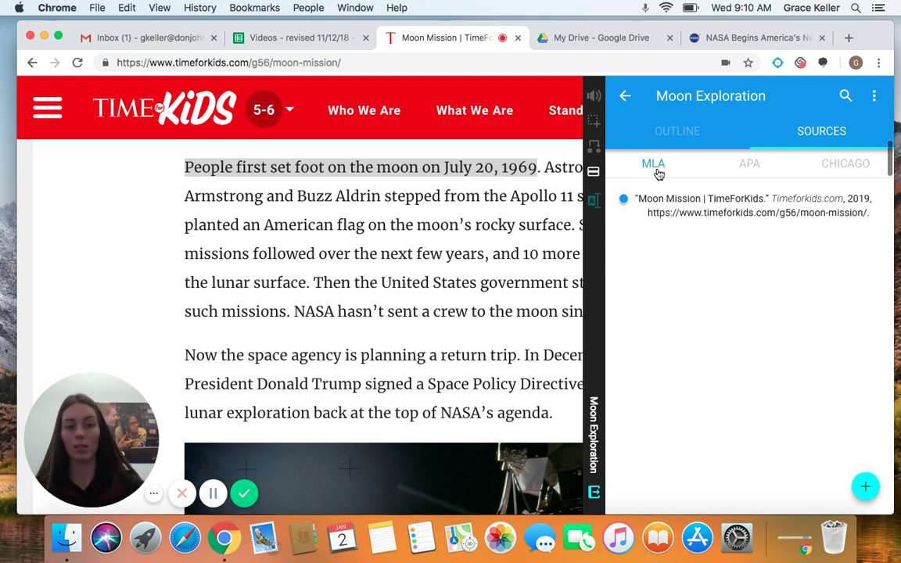
click(838, 171)
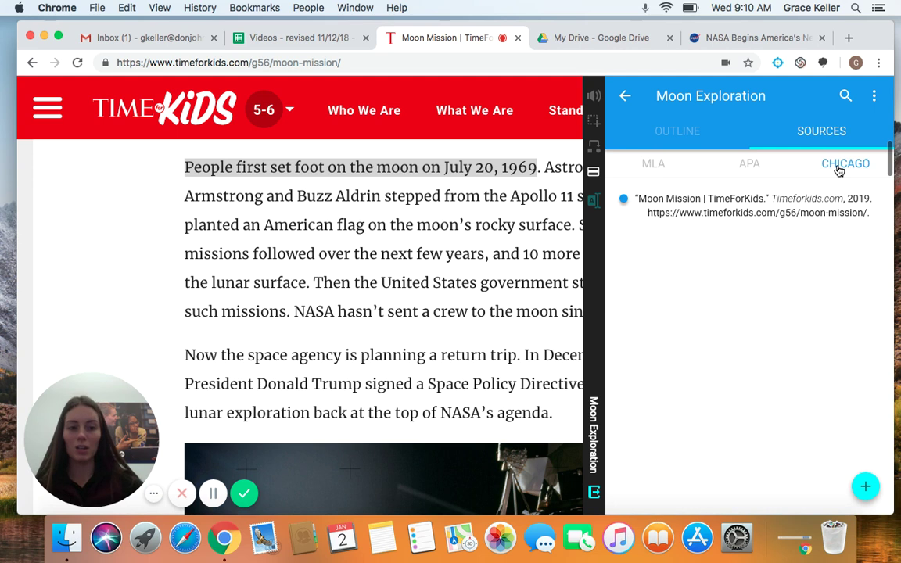
click(763, 165)
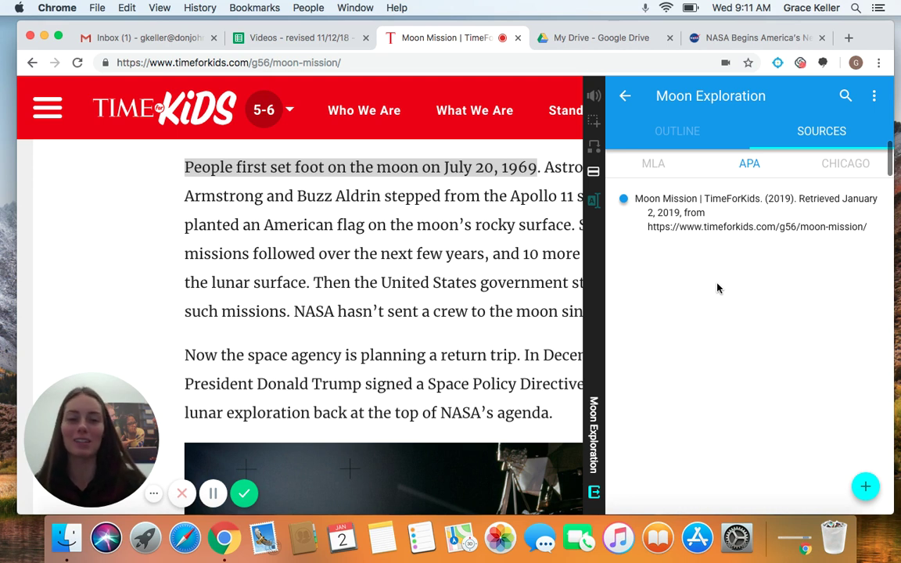
Step: Return from the source list to the outline points, leave the Moon Exploration outline and hide the outlines
click(700, 144)
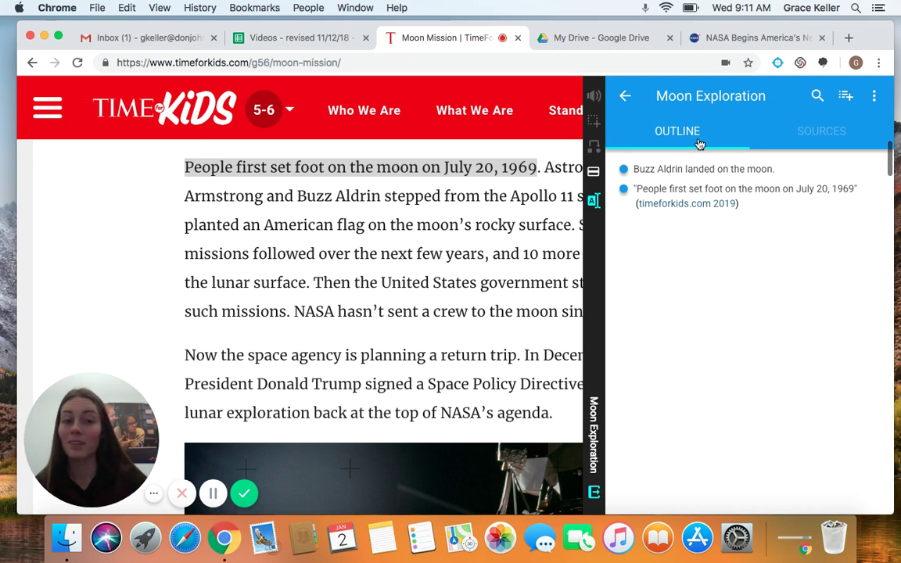
click(626, 95)
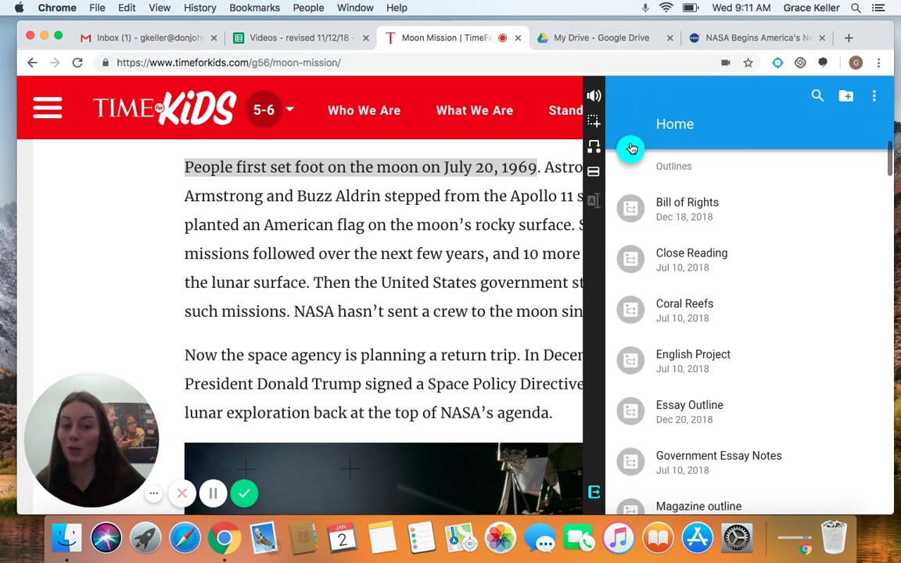
click(595, 493)
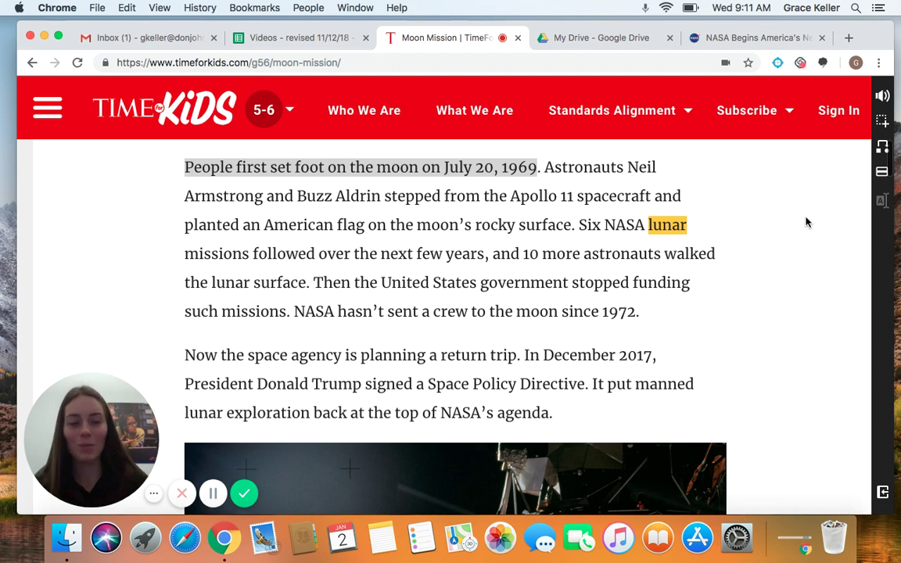
Step: In the Snap&Read options, set the highlight text color to white and the highlight background color to black
click(779, 69)
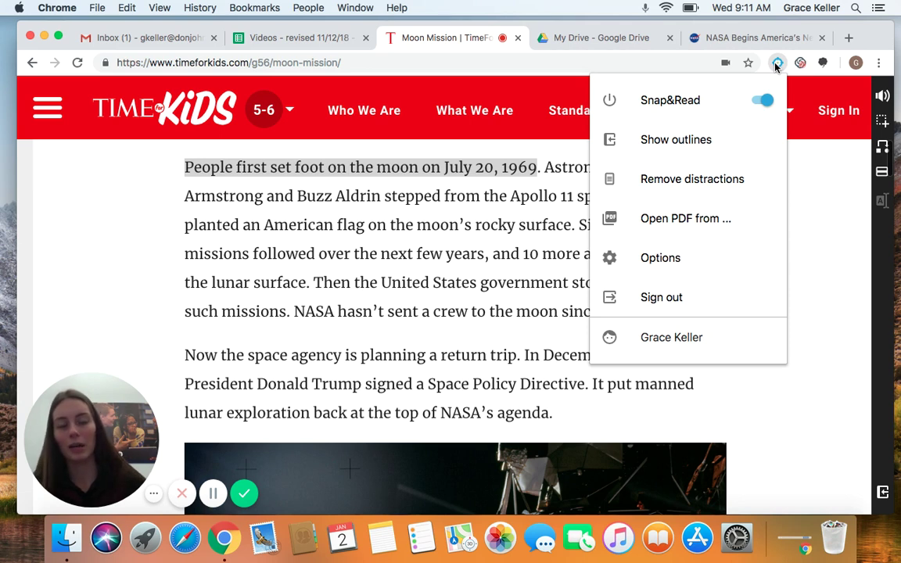
click(671, 256)
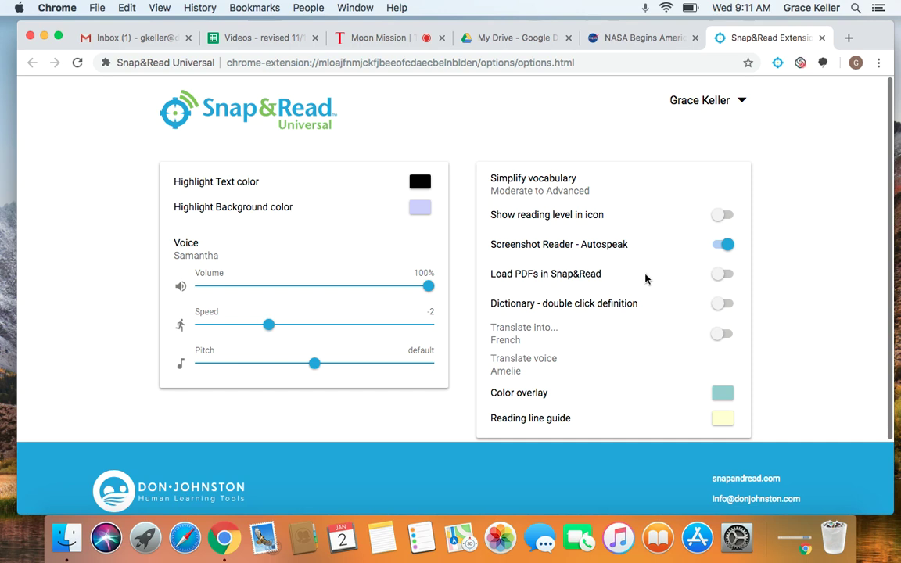
click(420, 184)
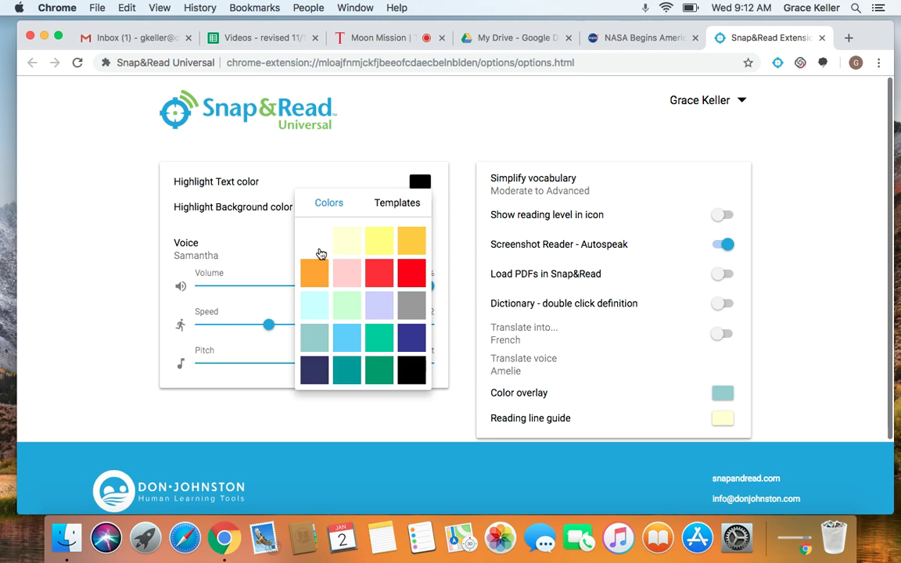
click(360, 189)
click(420, 207)
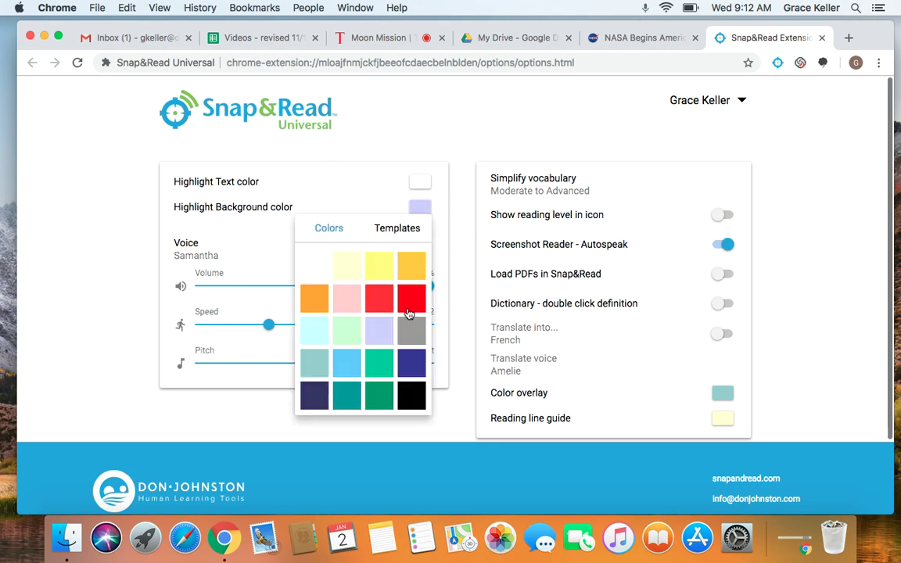
click(411, 391)
click(348, 195)
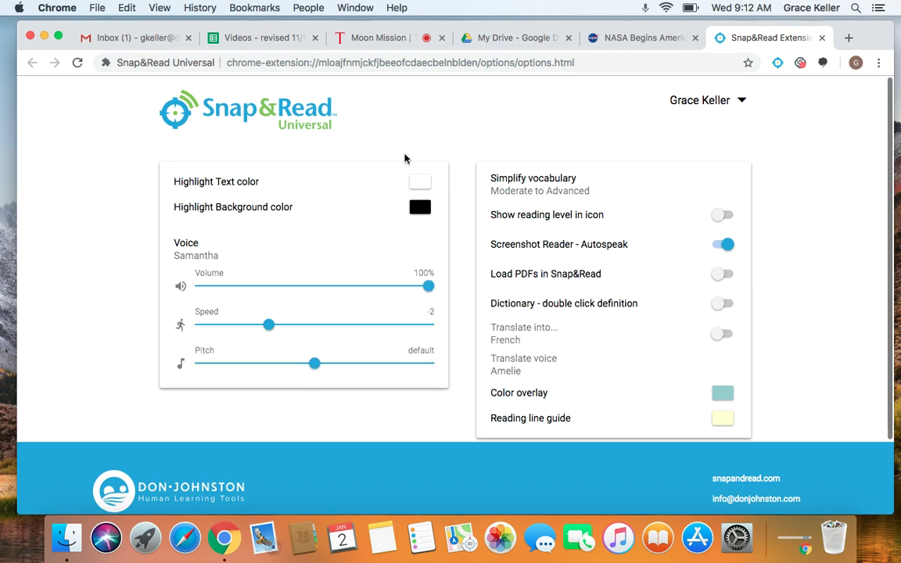
Step: Have the Moon Mission article's paragraph beginning "People first set foot on the moon" read aloud to check the new highlight colors
click(640, 37)
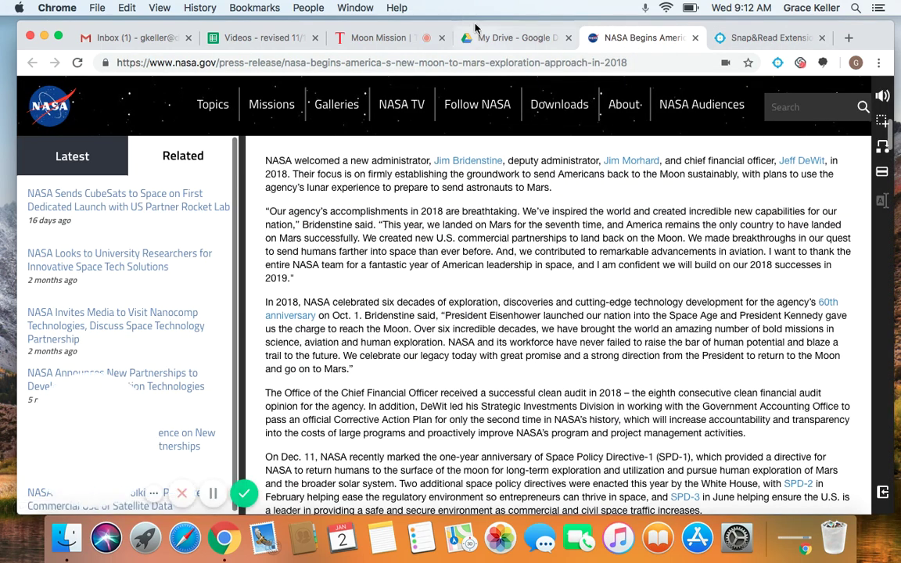
click(407, 38)
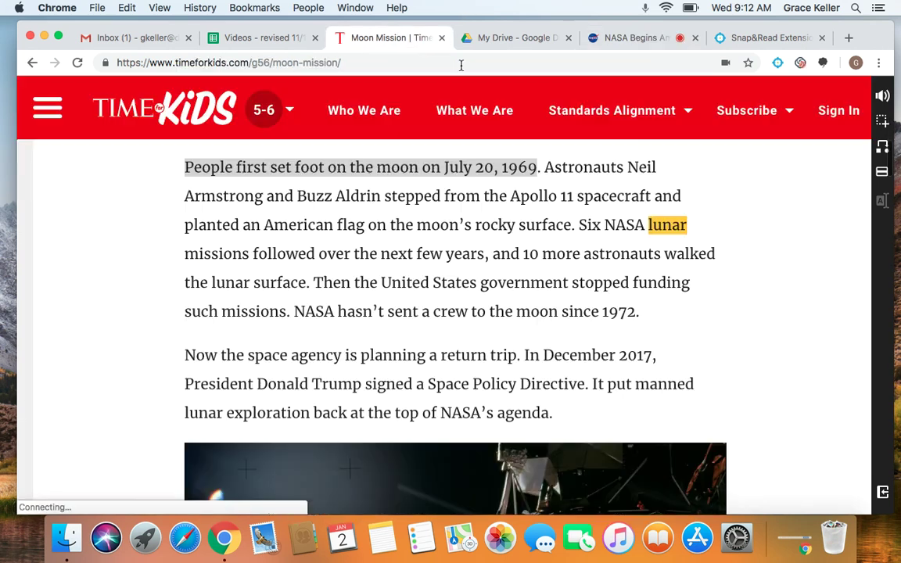
click(882, 97)
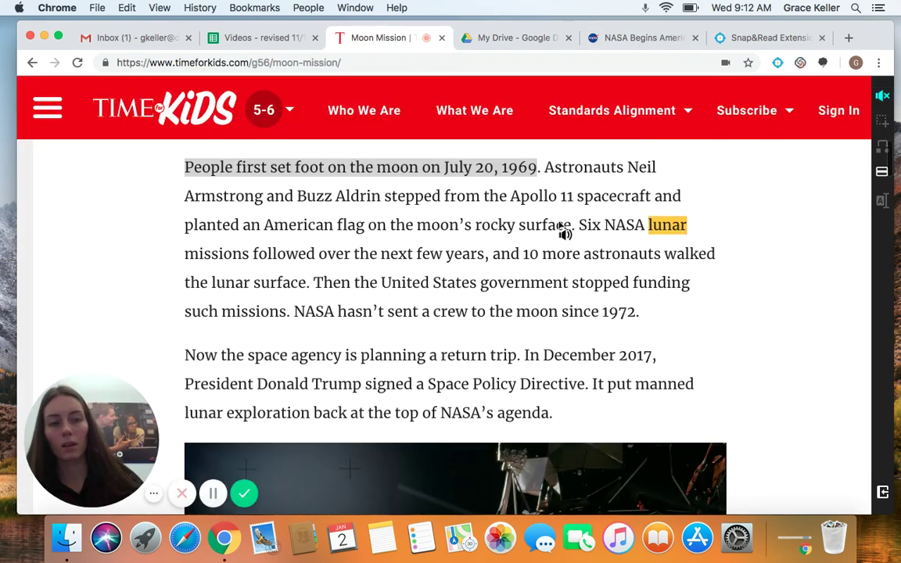
click(211, 199)
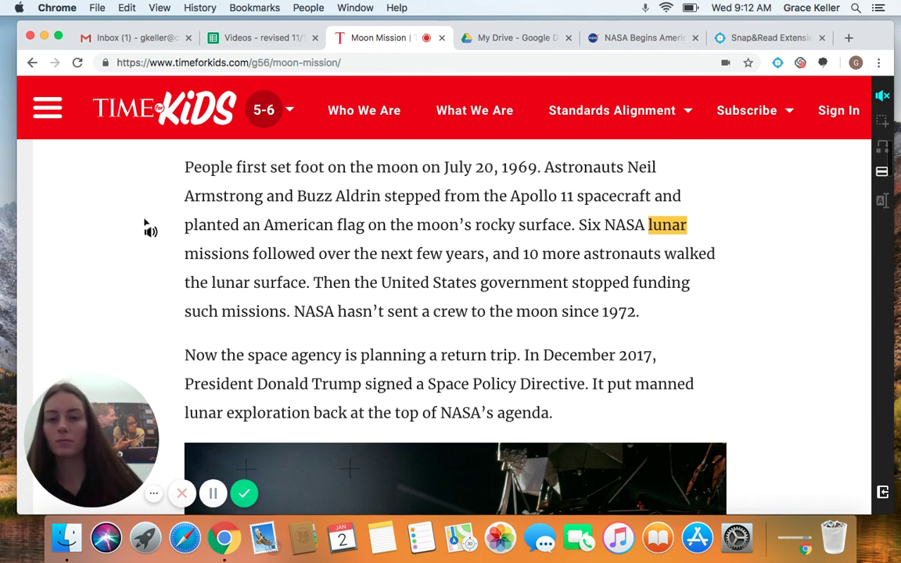
Step: Browse the available reading voices in the Snap&Read options and choose the English voice Daniel
click(771, 38)
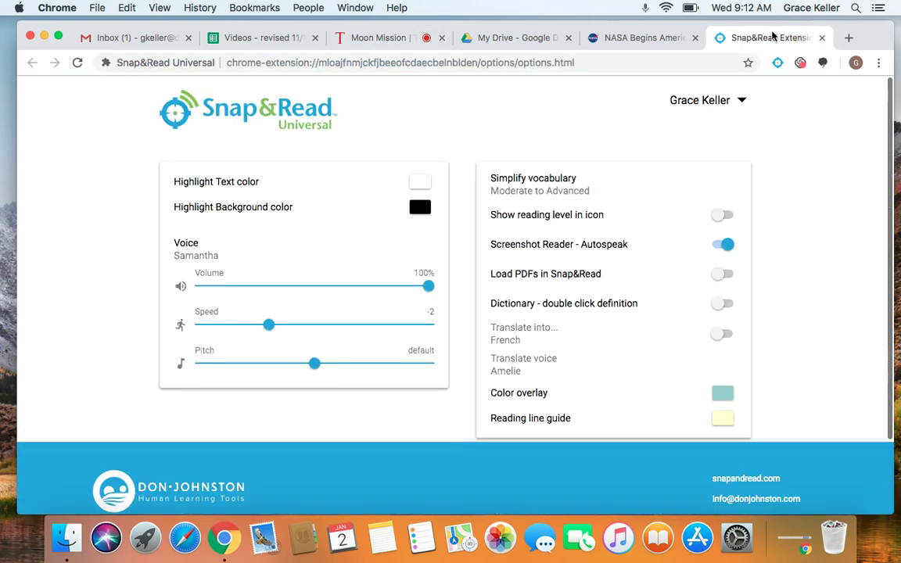
scroll(335, 256, down, 2)
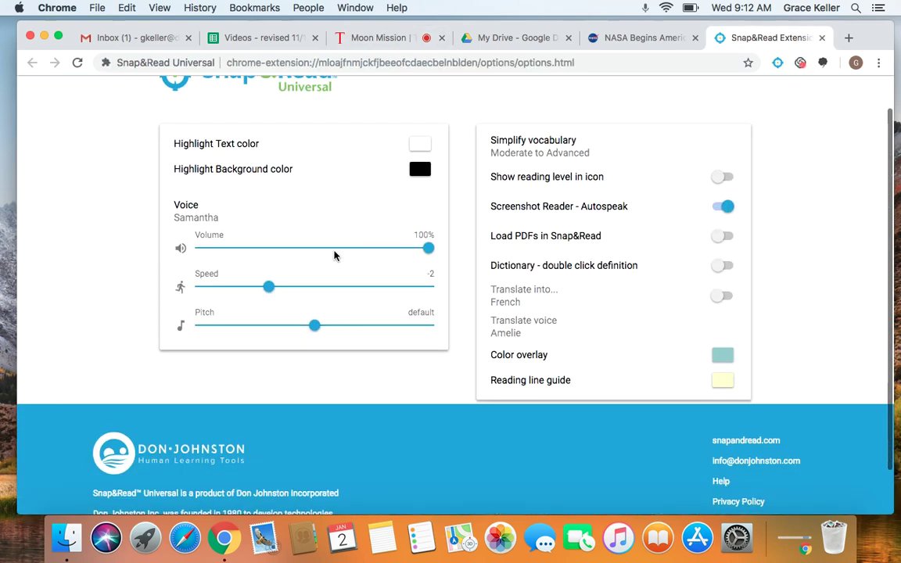
click(191, 221)
scroll(250, 310, down, 5)
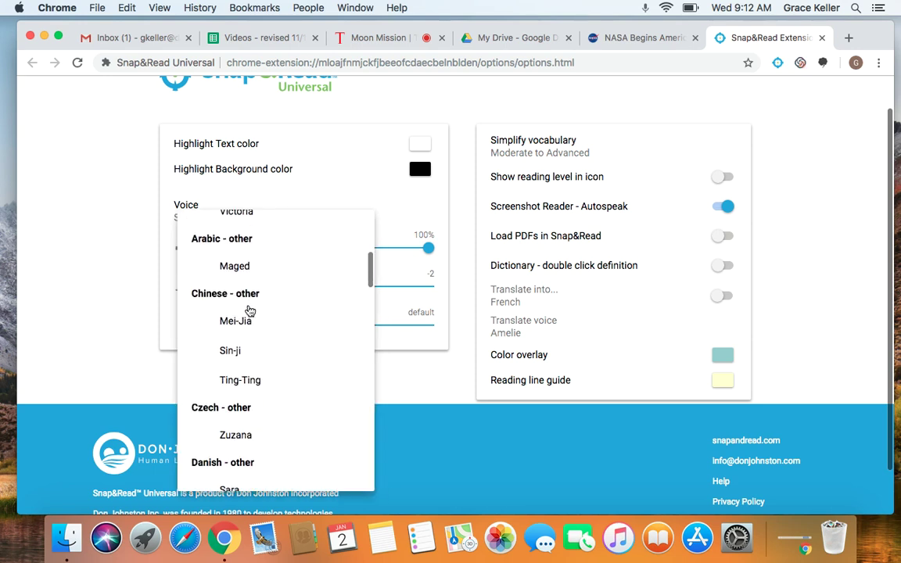
scroll(251, 311, down, 10)
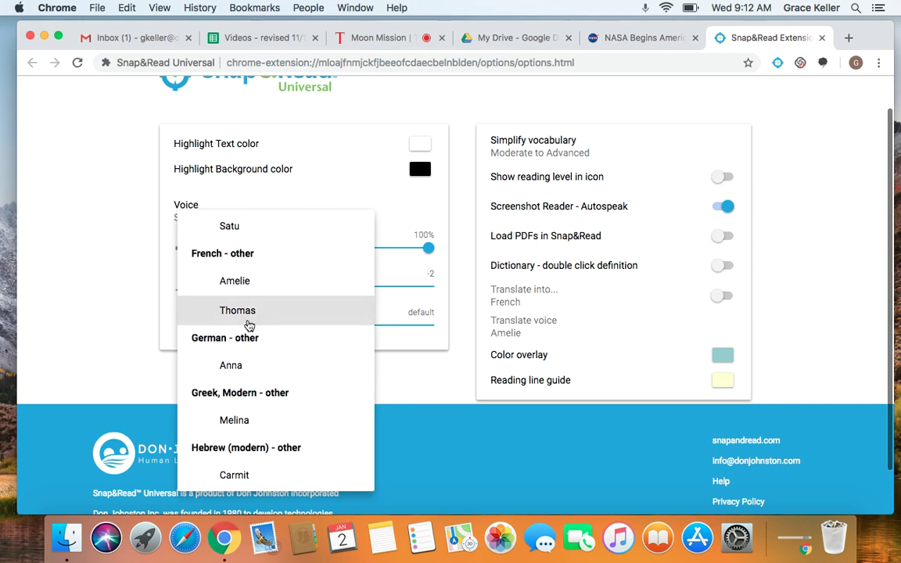
scroll(247, 368, down, 3)
scroll(247, 369, up, 10)
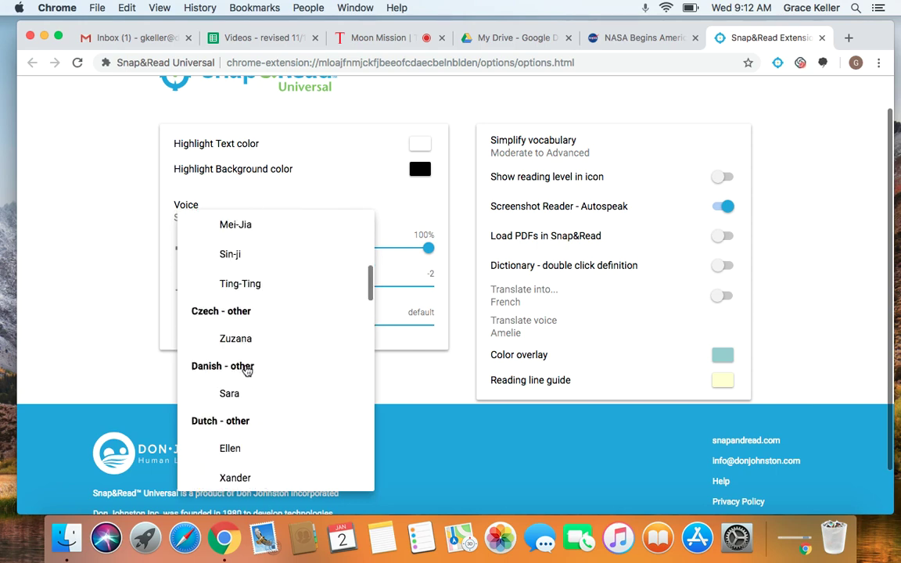
scroll(247, 370, down, 3)
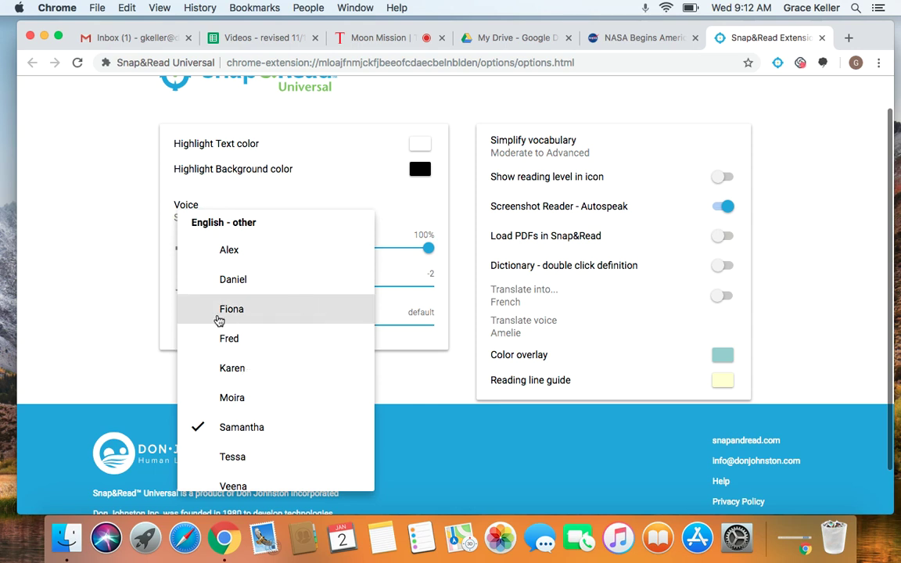
click(233, 279)
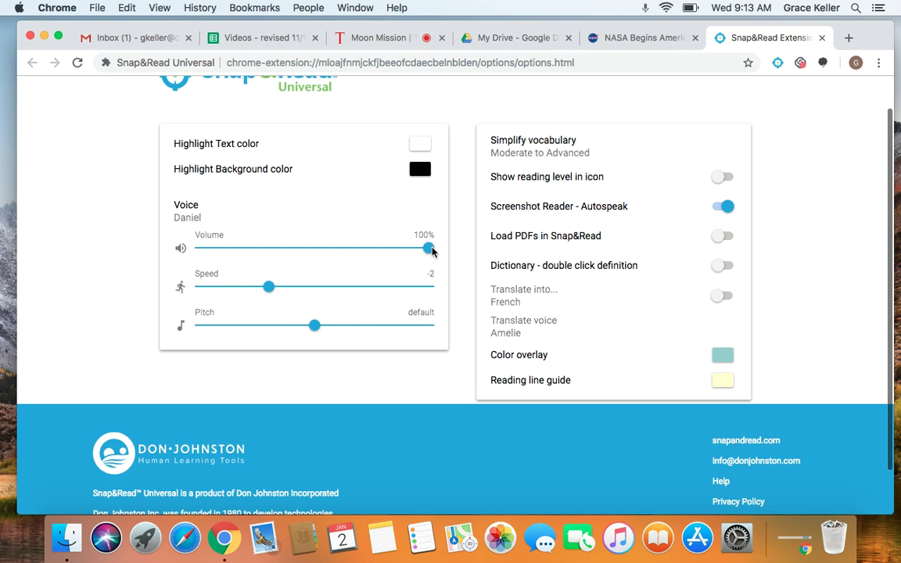
Step: Set the reading voice's volume to 100% and its speed and pitch to default
mouse_move(435, 249)
mouse_down()
mouse_move(246, 249)
mouse_move(447, 244)
mouse_up()
drag(269, 286, 360, 297)
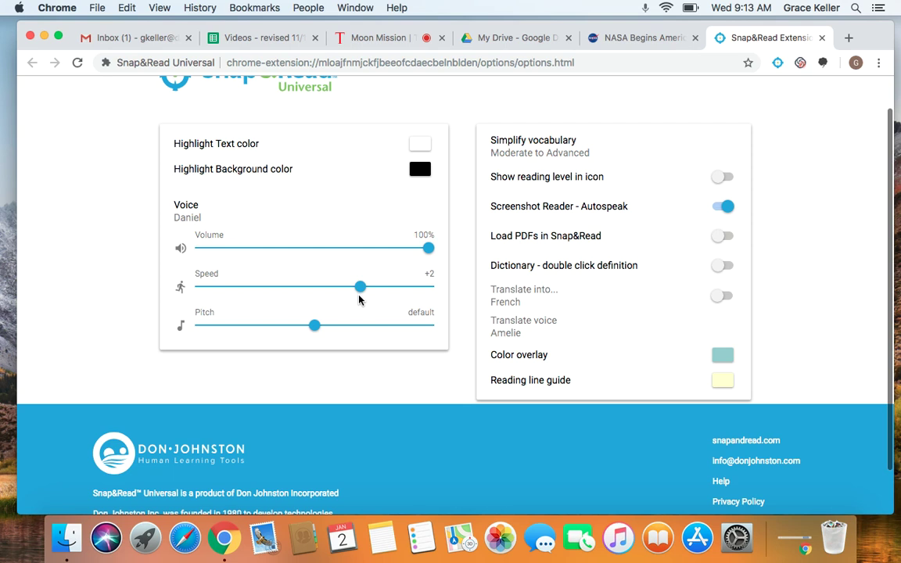
drag(363, 290, 323, 290)
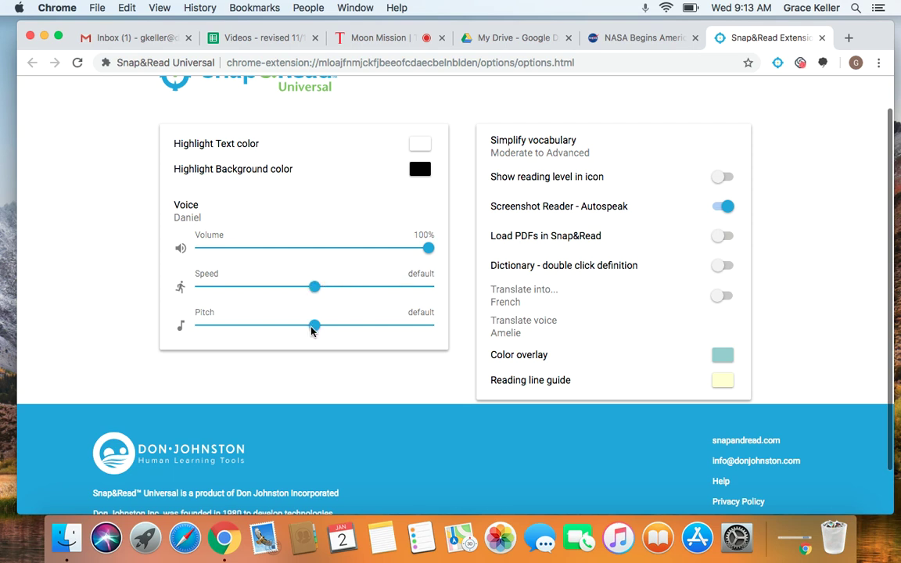
mouse_move(314, 326)
mouse_down()
mouse_move(366, 323)
mouse_move(258, 331)
mouse_move(309, 330)
mouse_up()
Step: Turn on double-click dictionary definitions and look up "People" and "moon" in the Moon Mission article's first paragraph
click(727, 271)
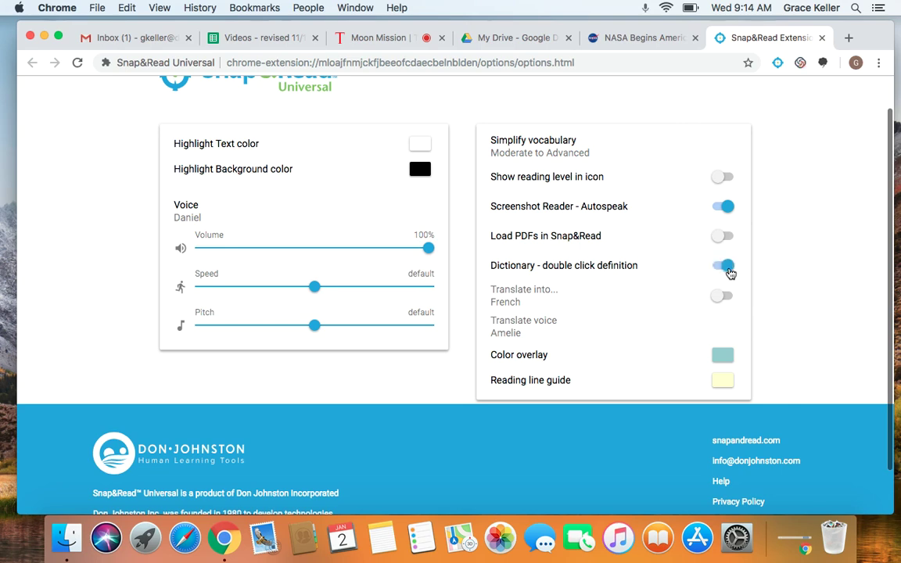
click(392, 35)
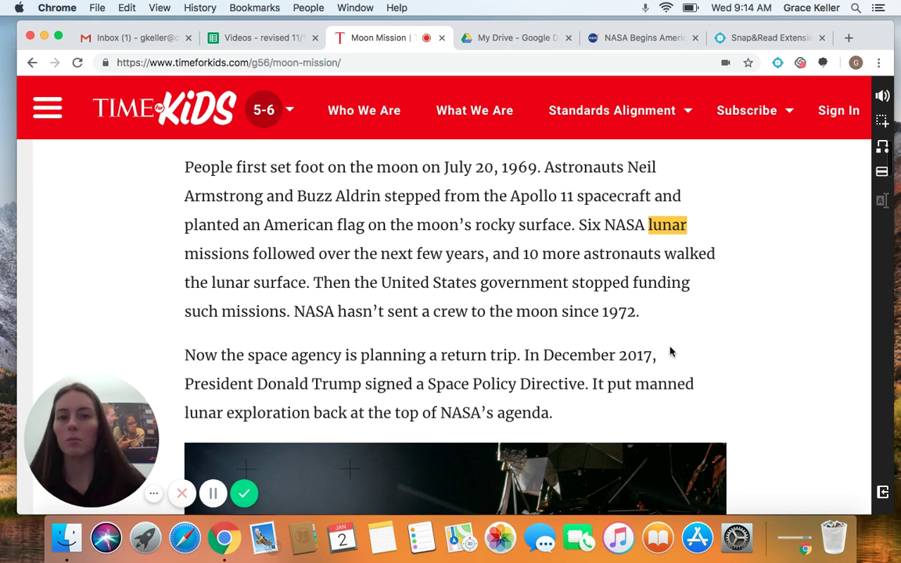
scroll(670, 352, up, 1)
scroll(672, 350, down, 1)
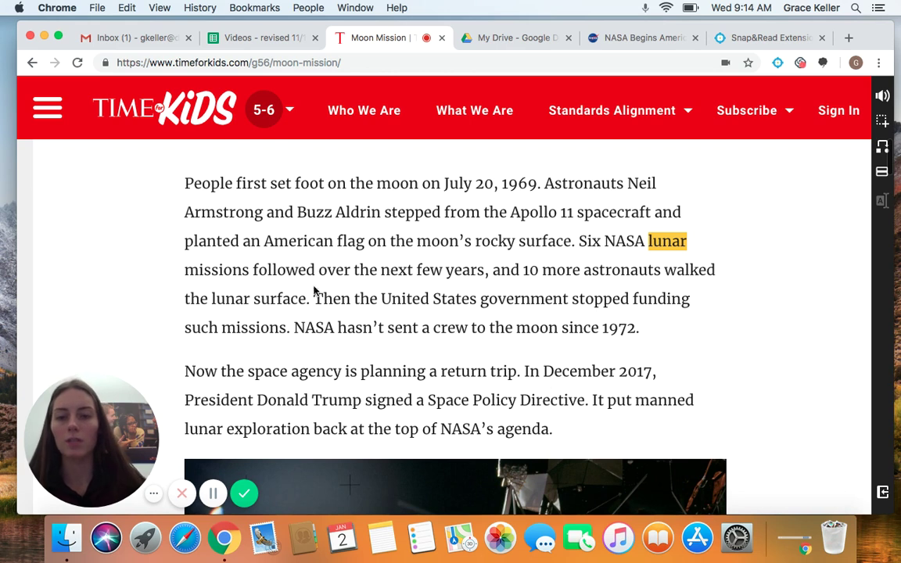
scroll(245, 263, up, 2)
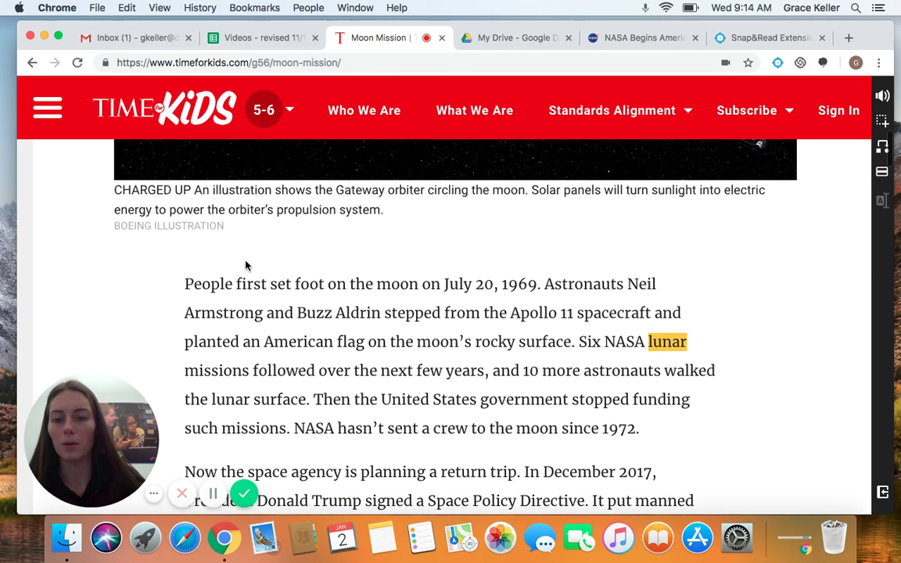
double_click(208, 285)
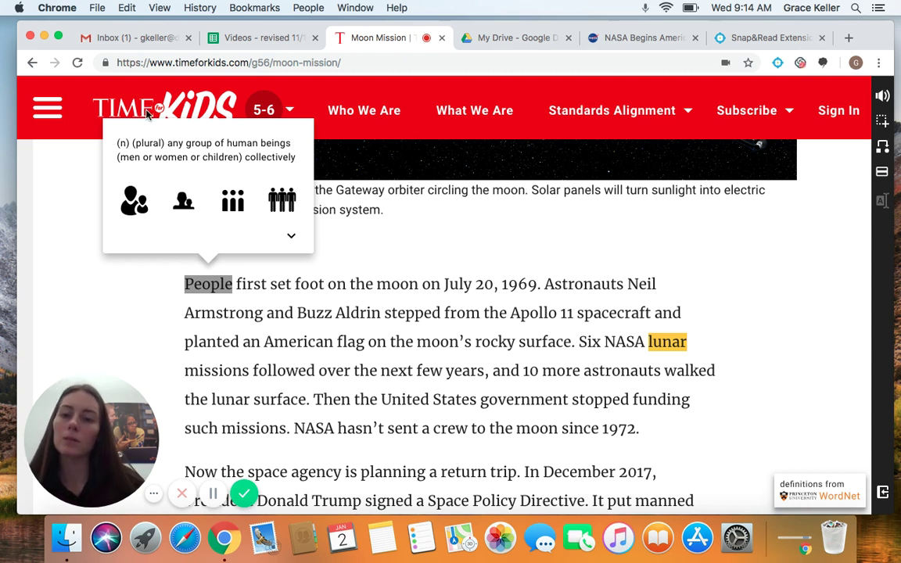
click(395, 251)
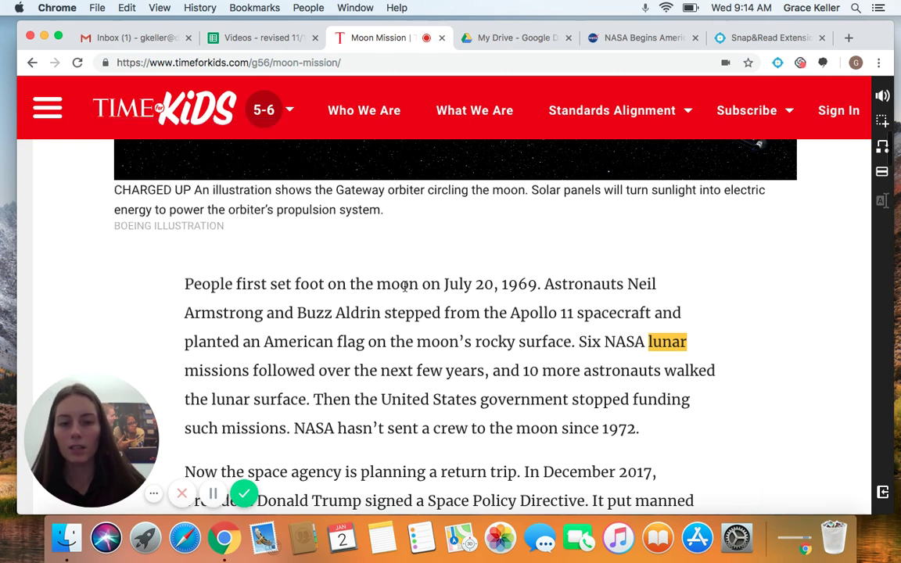
double_click(399, 284)
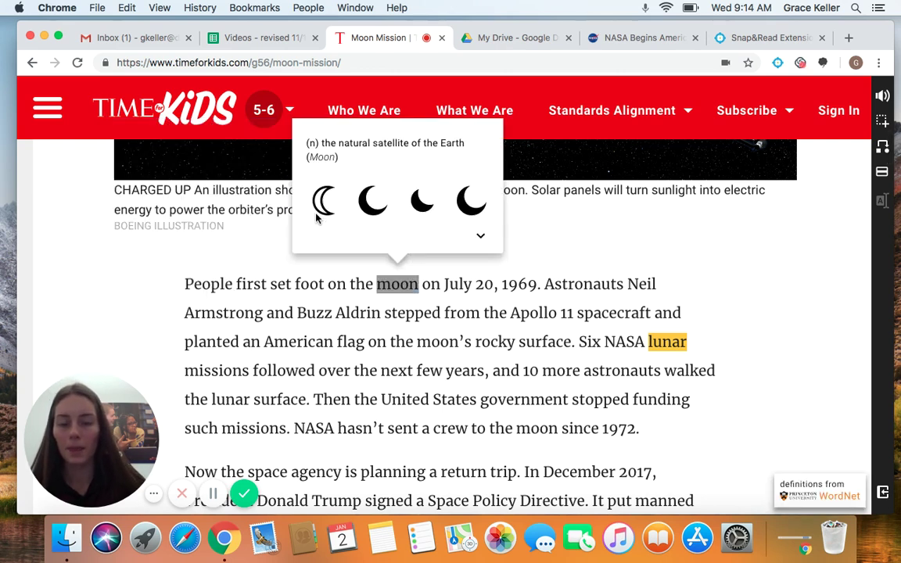
click(557, 231)
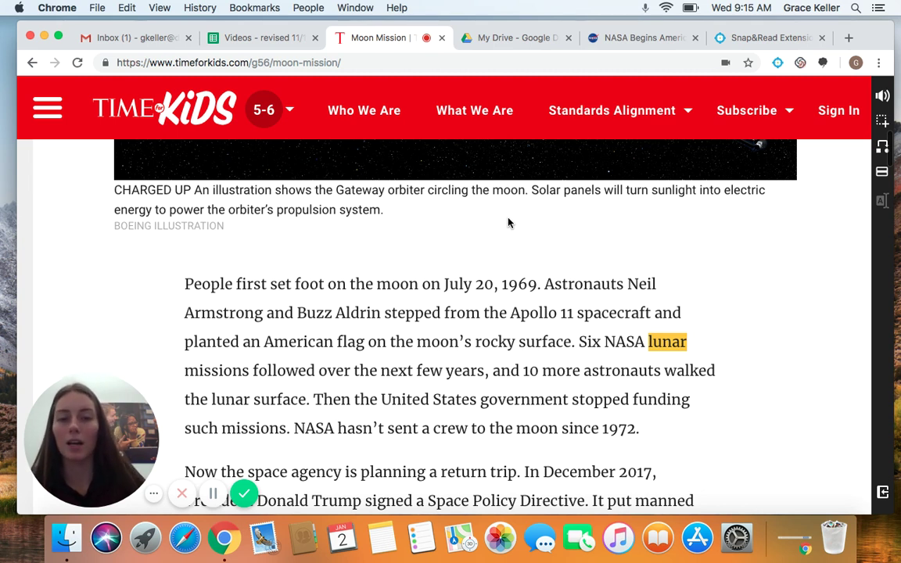
Step: In the Snap&Read options, turn off the double-click dictionary and turn on translation into French
click(778, 64)
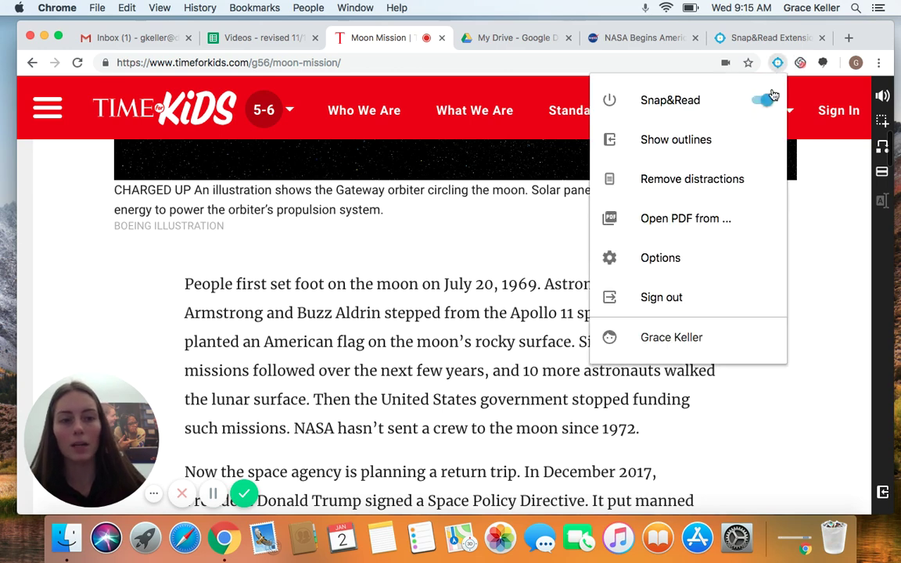
click(663, 274)
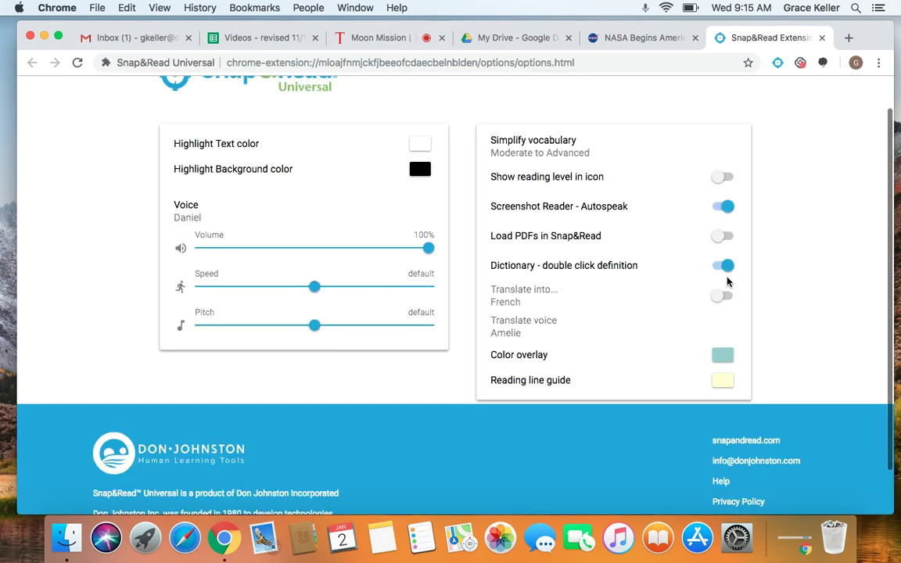
click(718, 268)
click(731, 298)
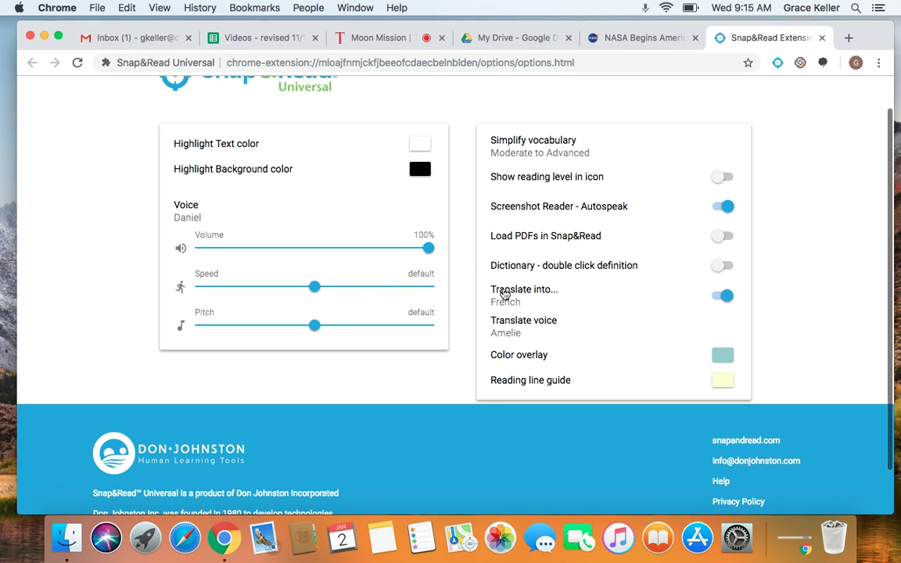
Step: Close the options page and translate the Moon Mission sentence "People first set foot on the moon on July 20, 1969." into French
click(822, 39)
click(432, 40)
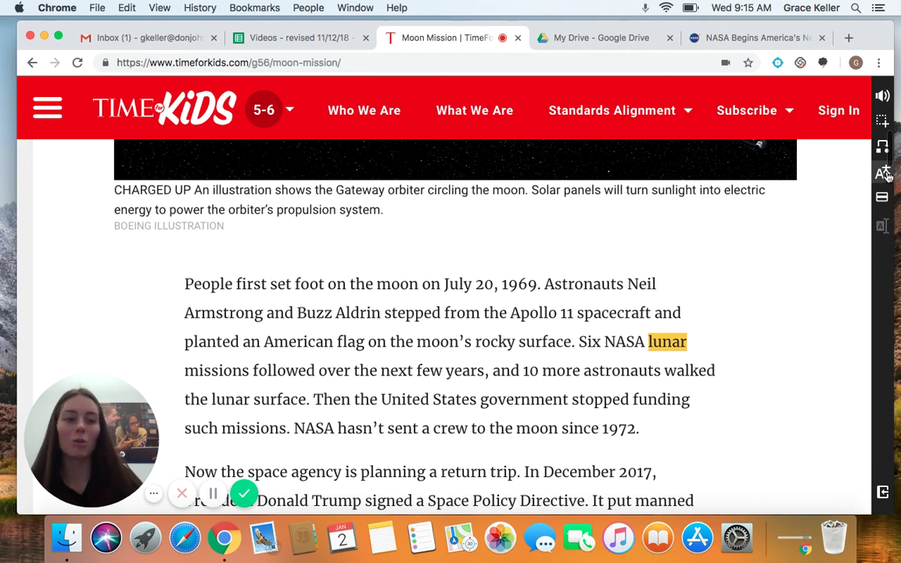
click(883, 174)
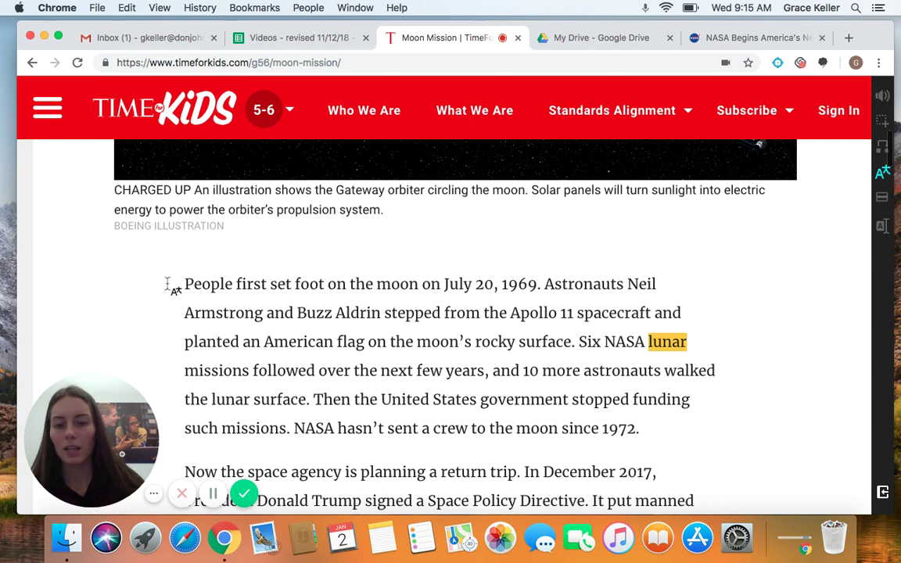
drag(184, 285, 381, 286)
drag(456, 271, 537, 282)
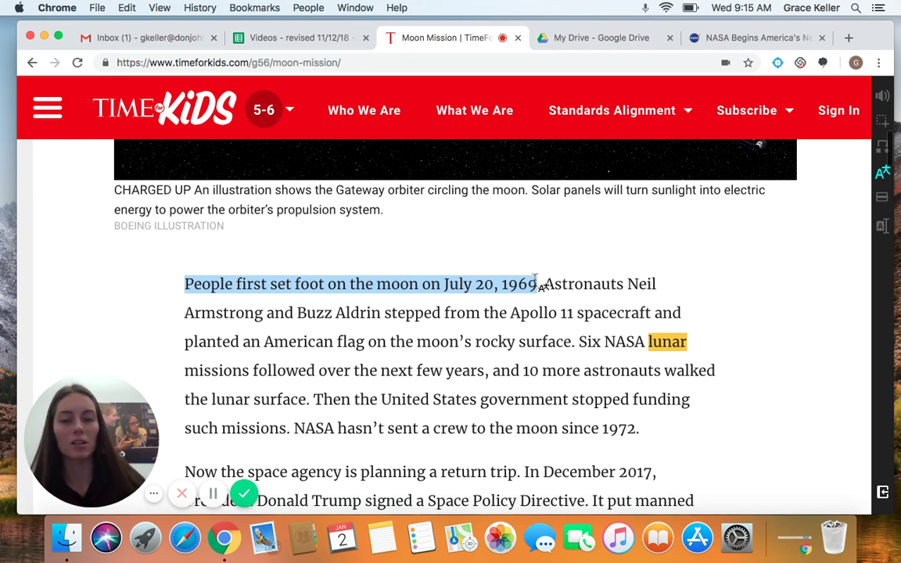
drag(536, 283, 547, 287)
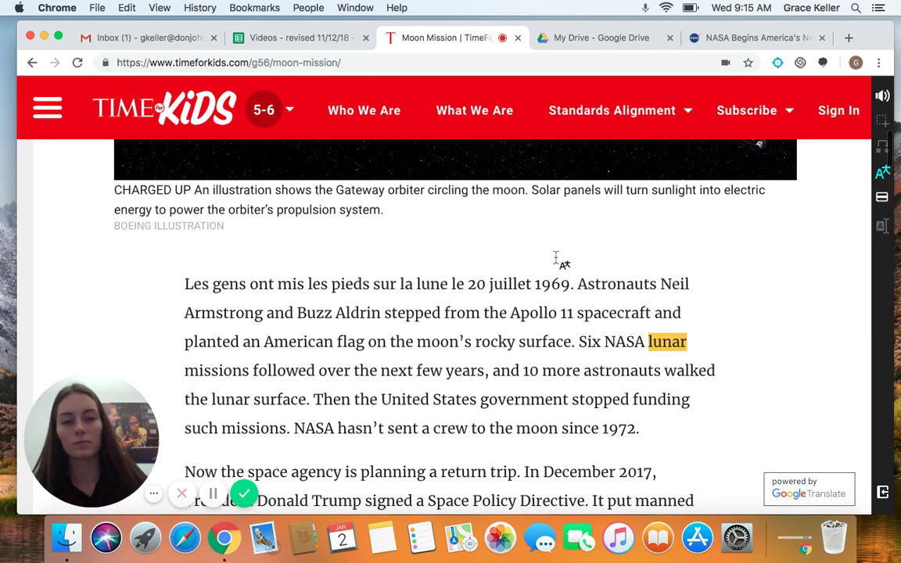
Step: Read the translated French sentence aloud, and turn off the Translate tool to restore the article's English text
click(883, 94)
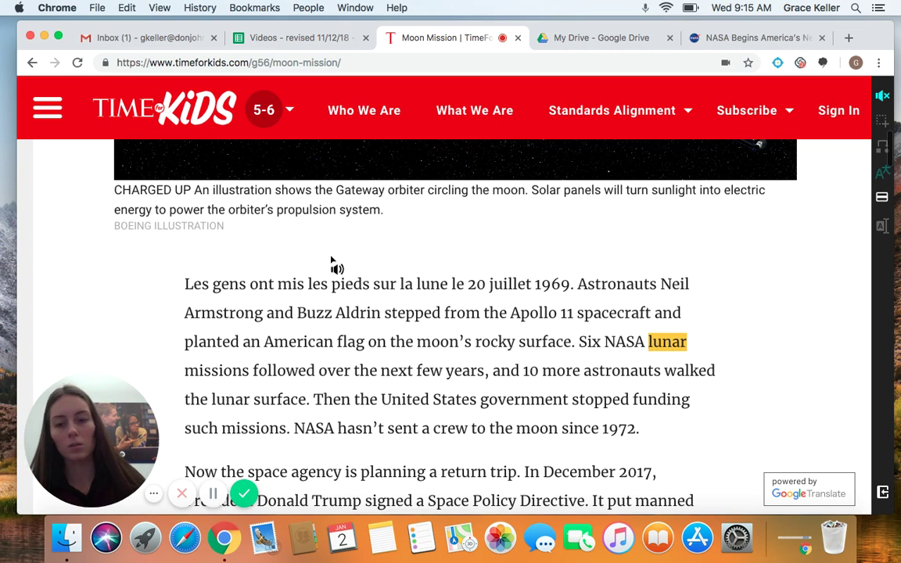
click(188, 283)
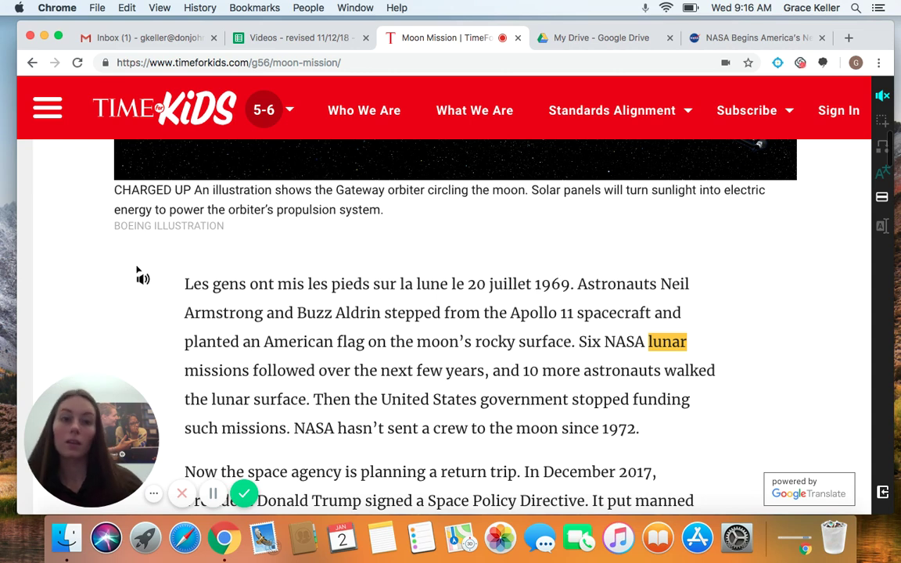
click(880, 97)
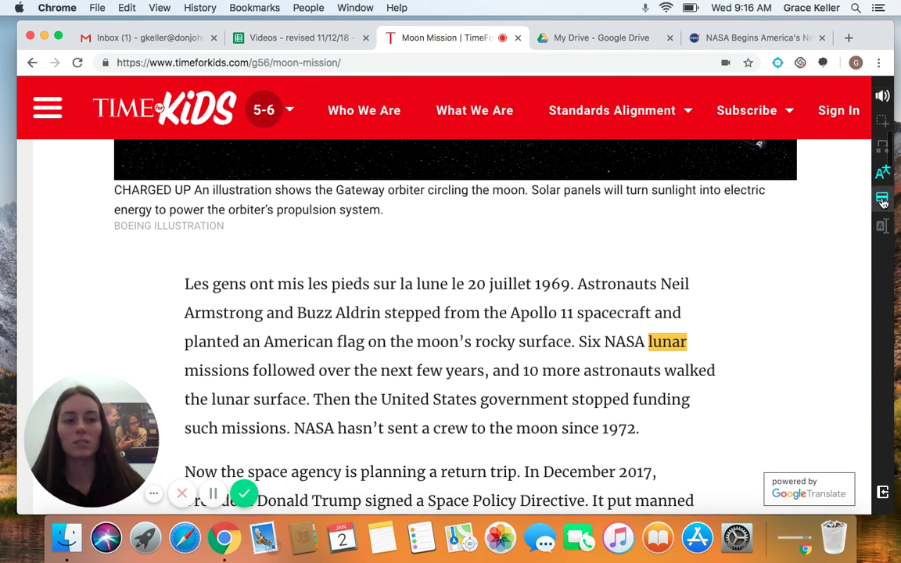
click(362, 288)
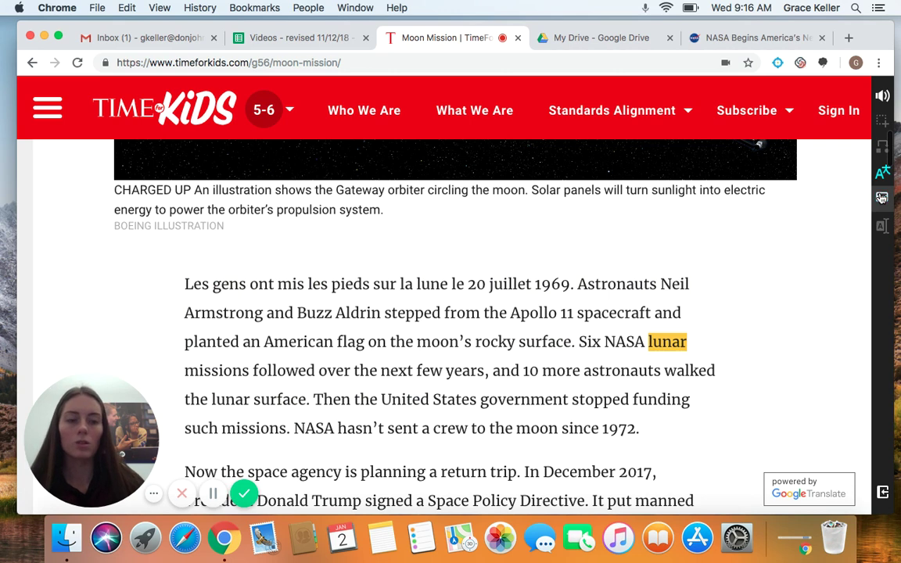
click(882, 177)
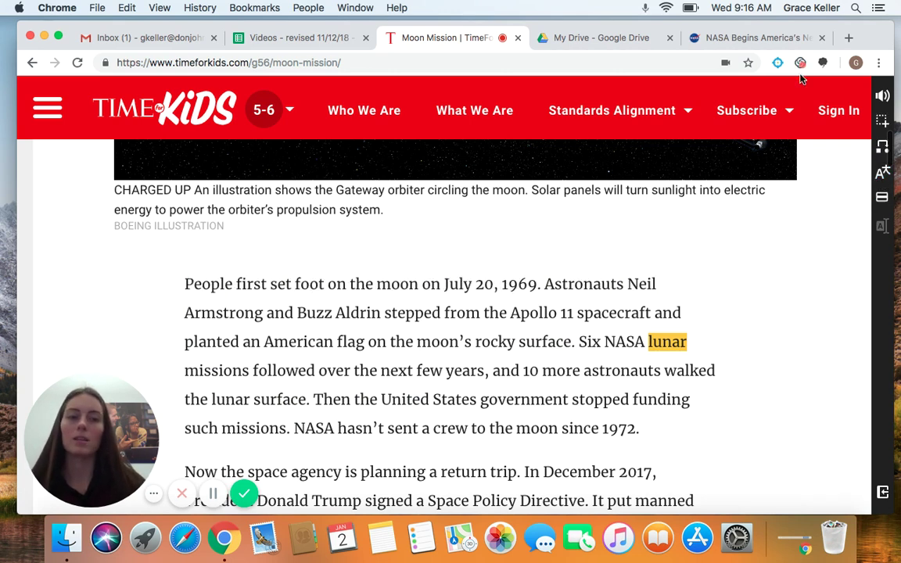
Step: Open the Snap&Read options and browse the full list of available translation languages without changing the selection
click(778, 63)
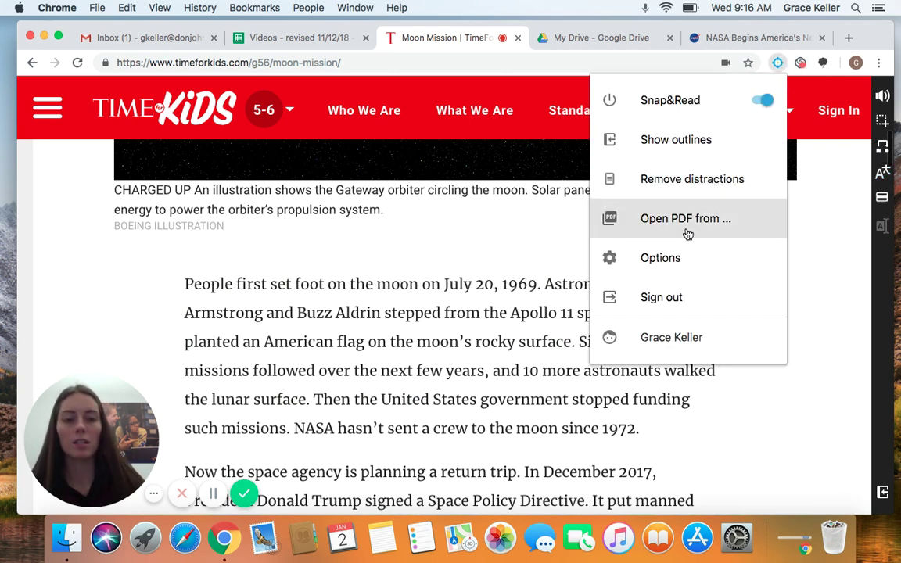
click(661, 258)
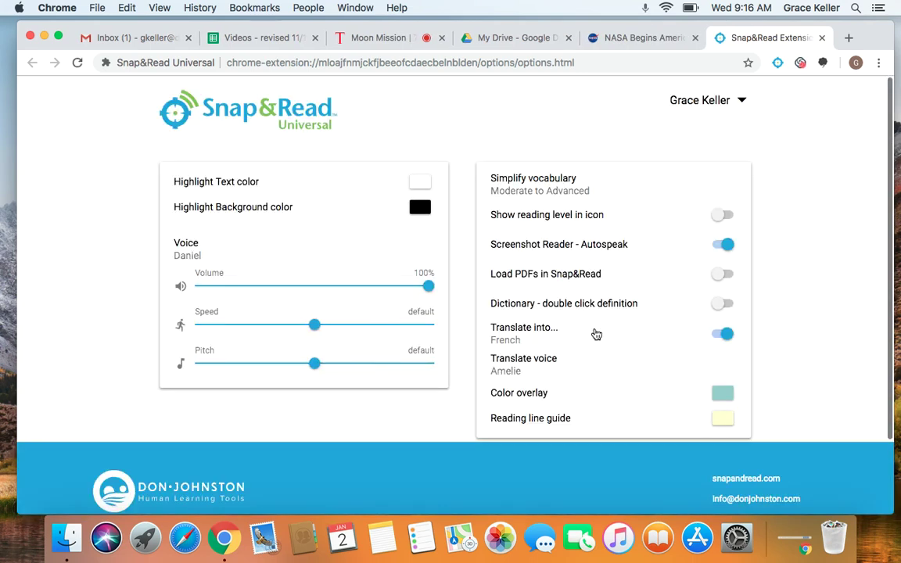
click(507, 341)
scroll(553, 297, down, 5)
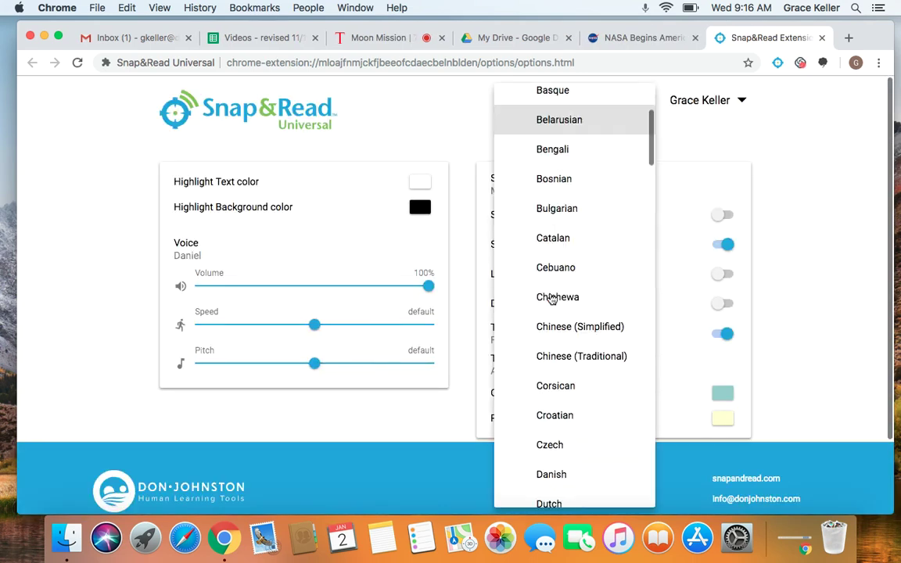
scroll(552, 299, down, 15)
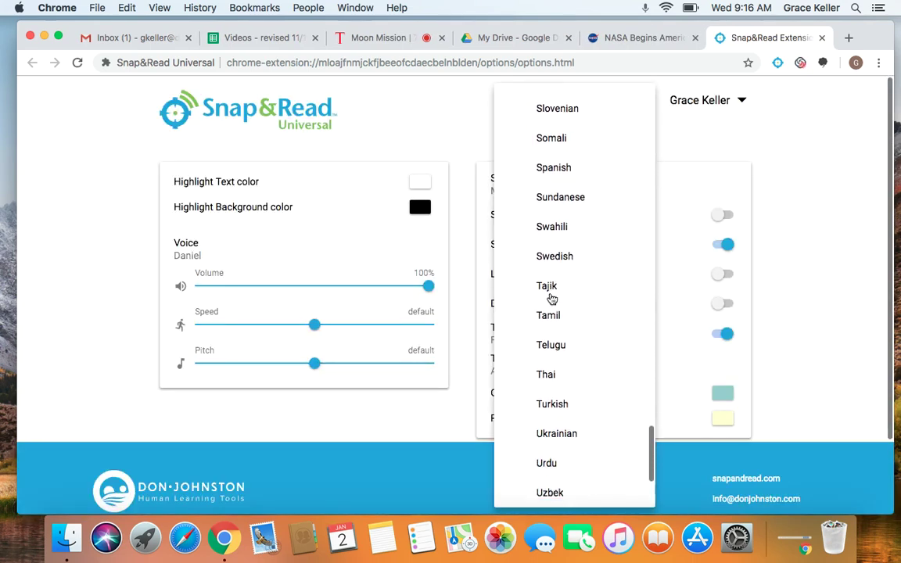
scroll(551, 299, down, 3)
scroll(552, 299, up, 8)
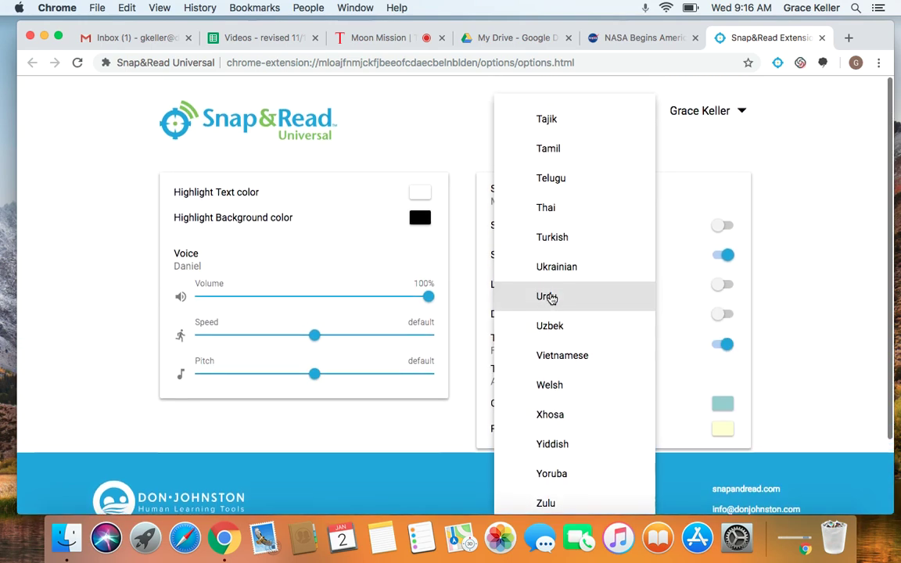
scroll(552, 299, up, 20)
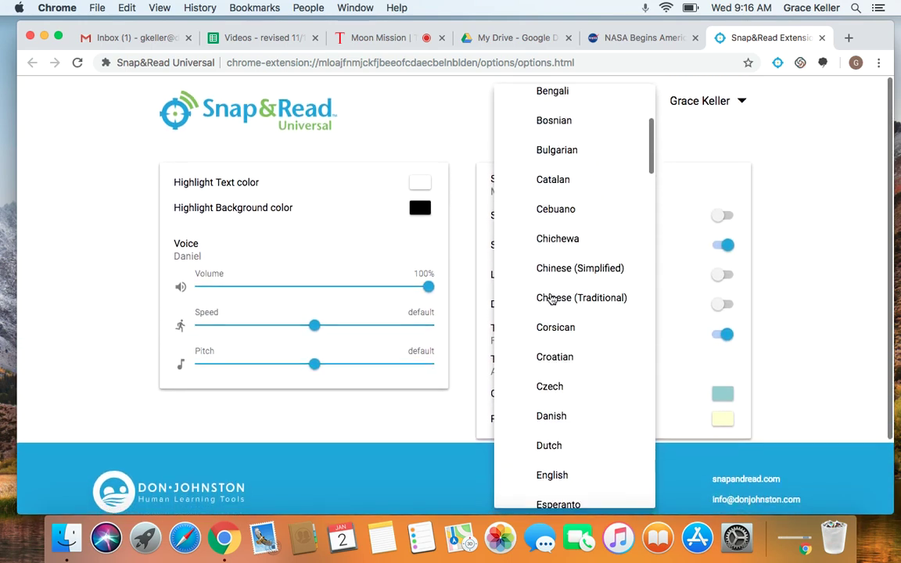
scroll(551, 298, up, 4)
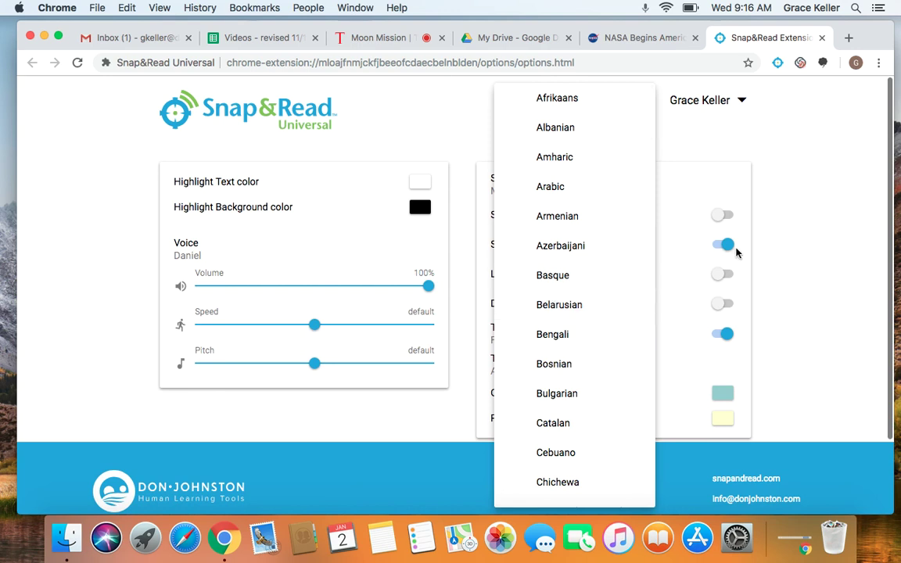
click(802, 256)
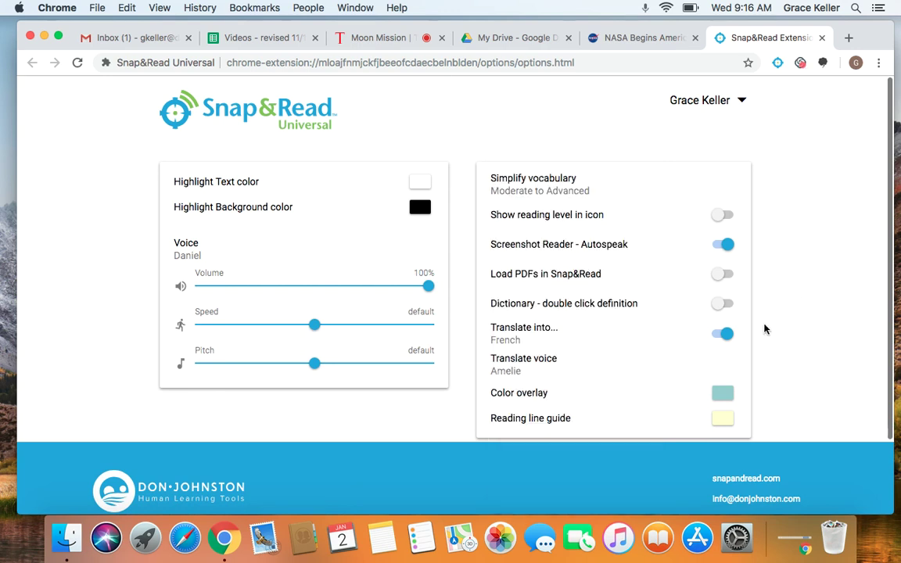
Step: Turn off translation in the Snap&Read options and return to the Moon Mission article
click(715, 335)
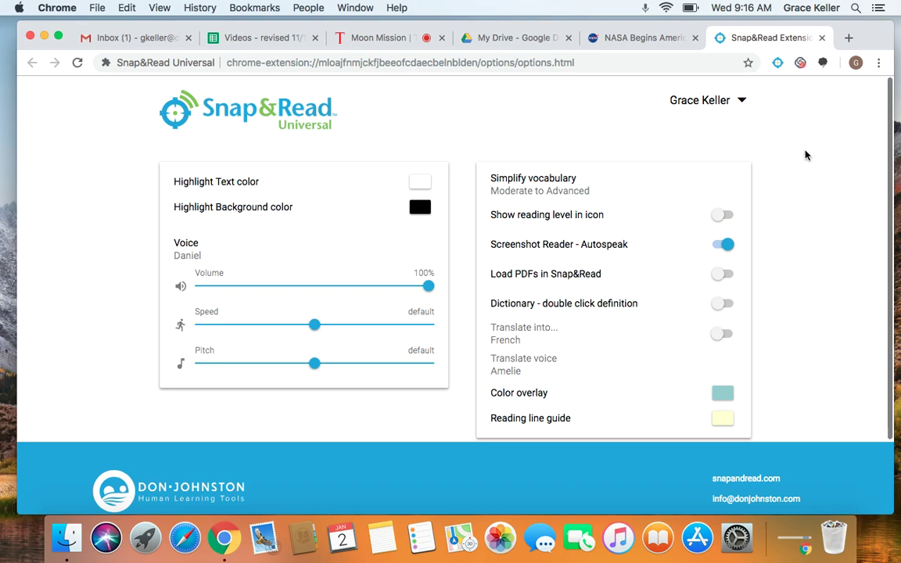
click(821, 38)
click(451, 39)
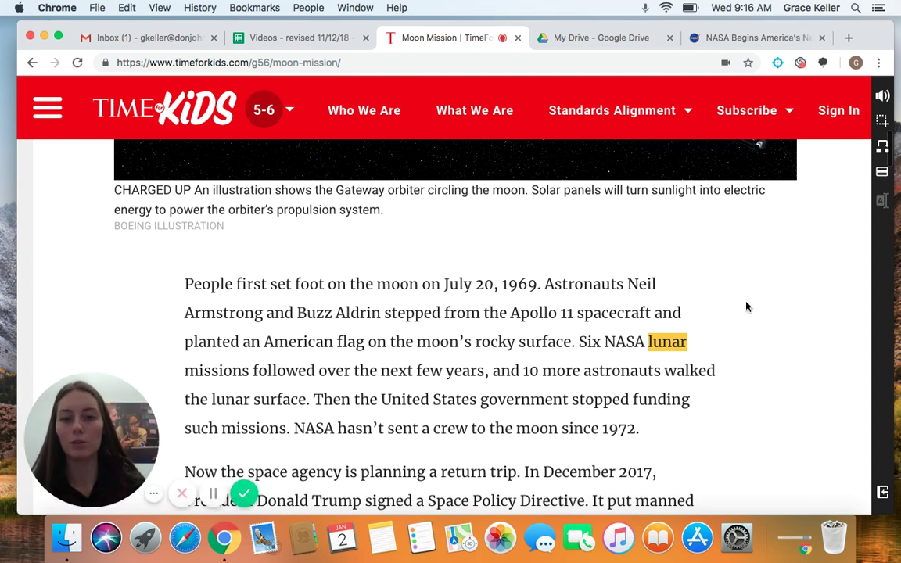
scroll(747, 307, up, 4)
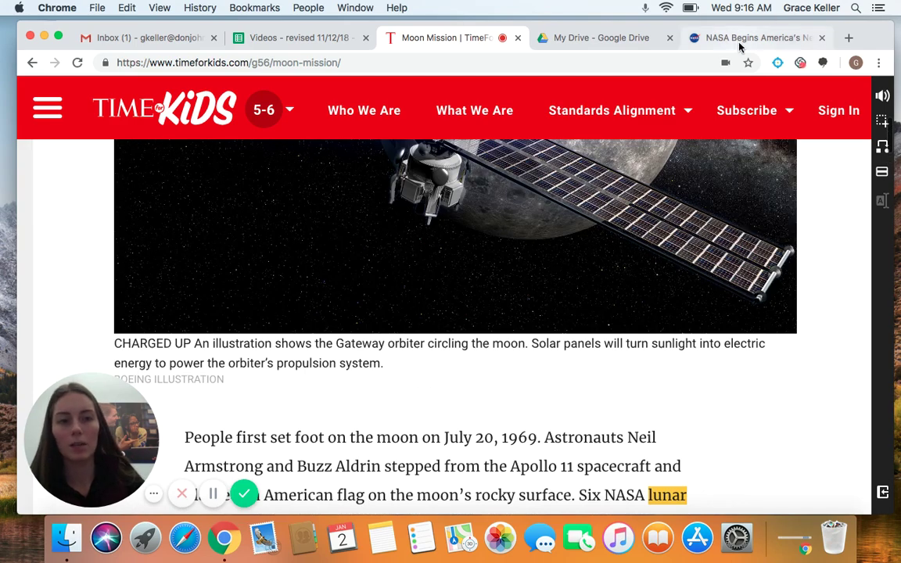
Step: Switch to the NASA Moon to Mars press release and remove the distractions from its page
click(738, 45)
scroll(524, 297, up, 5)
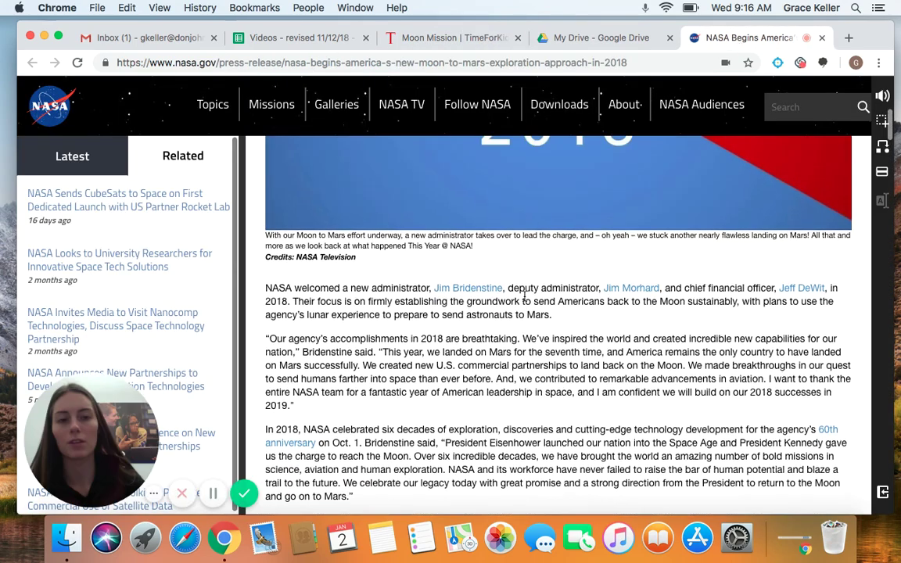
scroll(524, 296, up, 5)
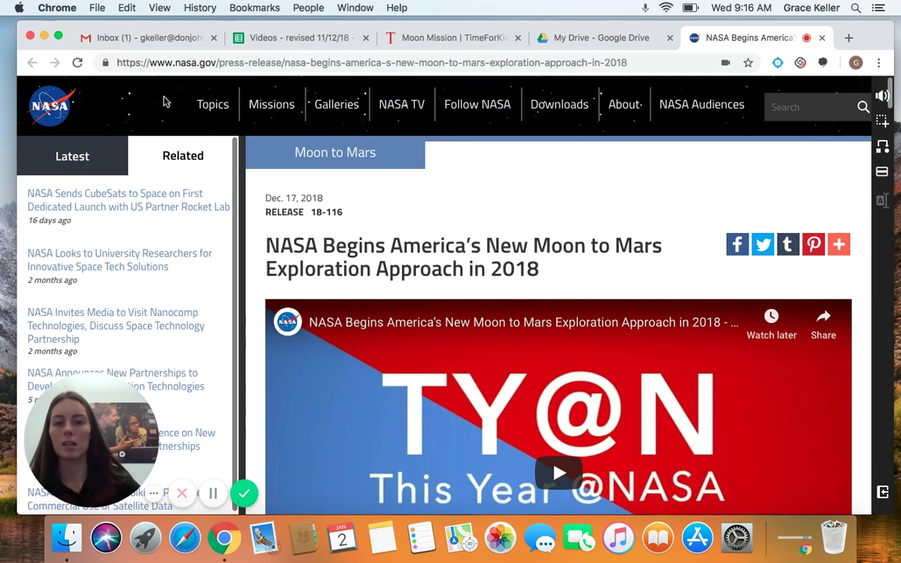
mouse_move(485, 94)
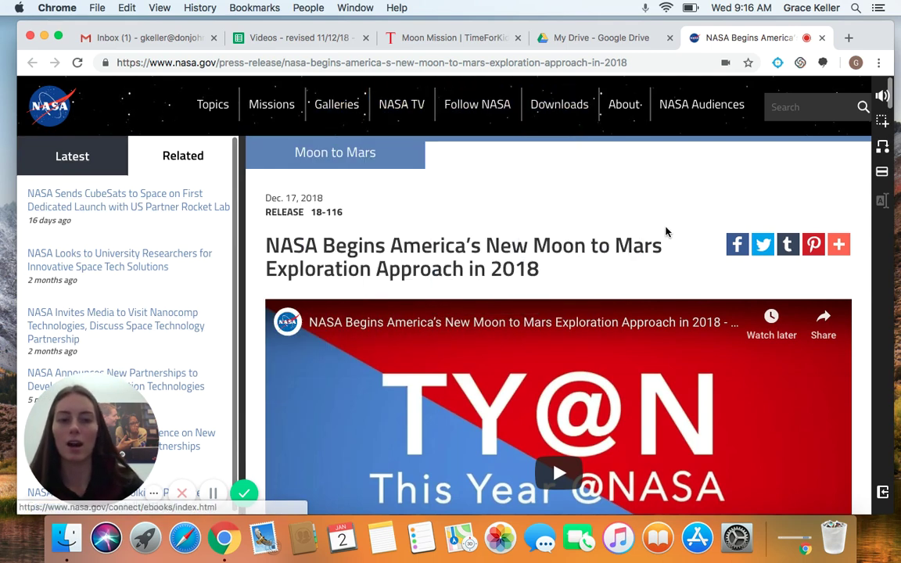
scroll(666, 231, down, 10)
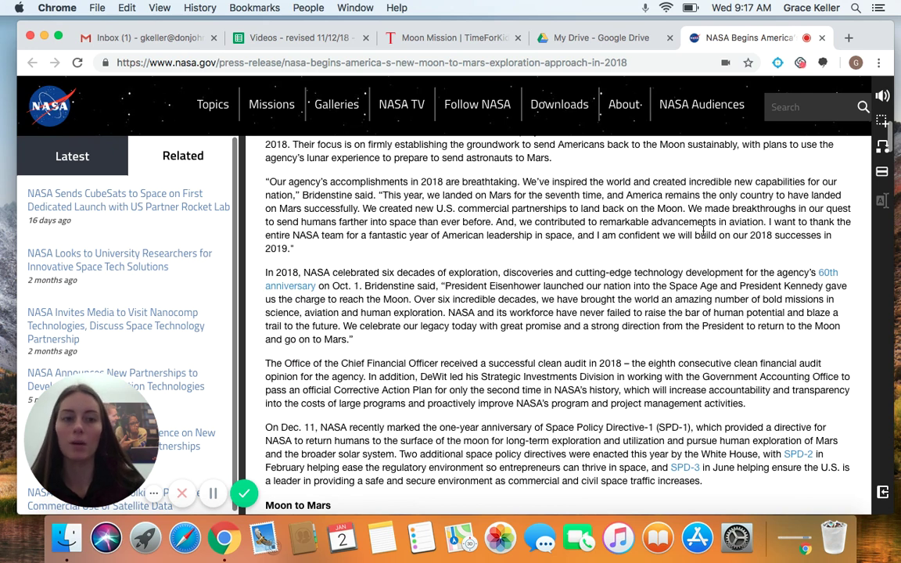
click(779, 67)
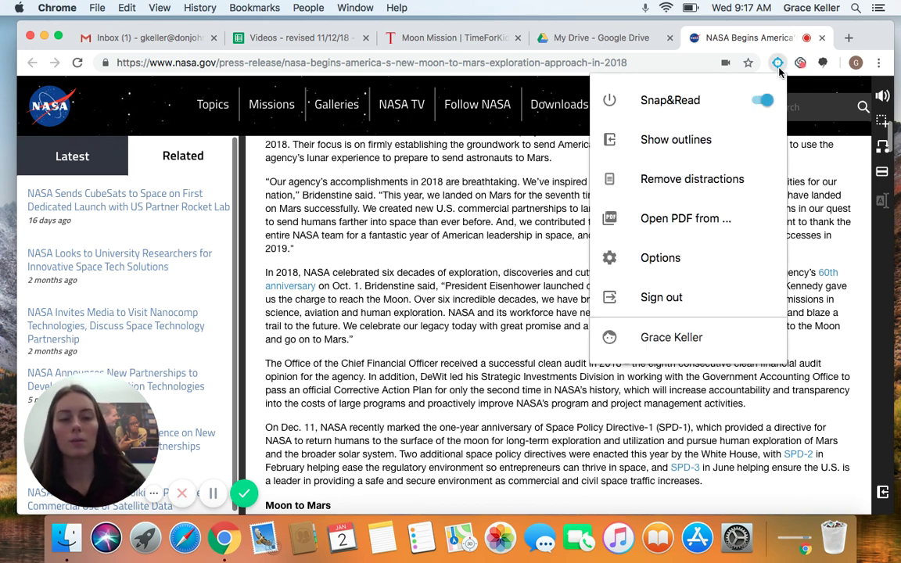
click(701, 186)
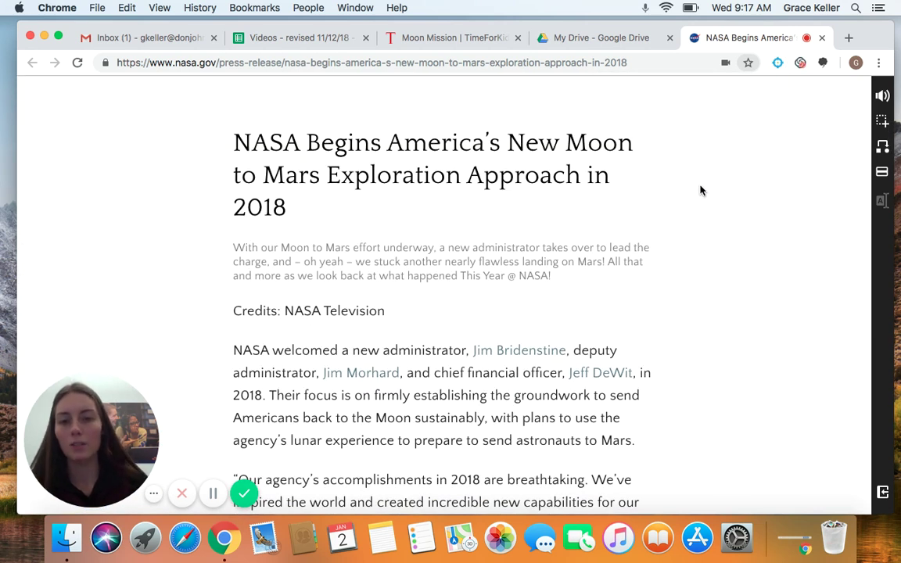
Step: Look through the distraction-free NASA article's text, images and bulleted lists, and return to its title
scroll(701, 190, down, 5)
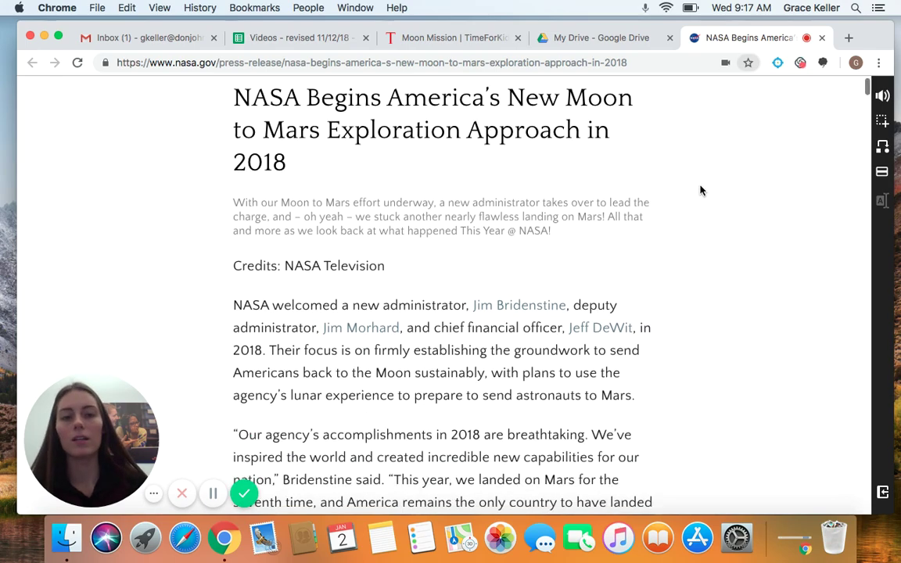
scroll(700, 190, down, 10)
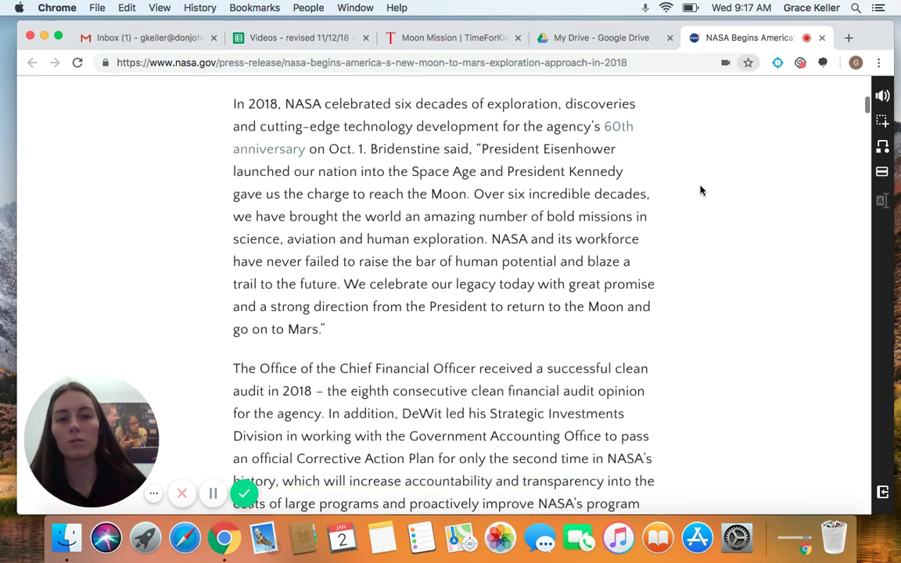
scroll(700, 190, down, 4)
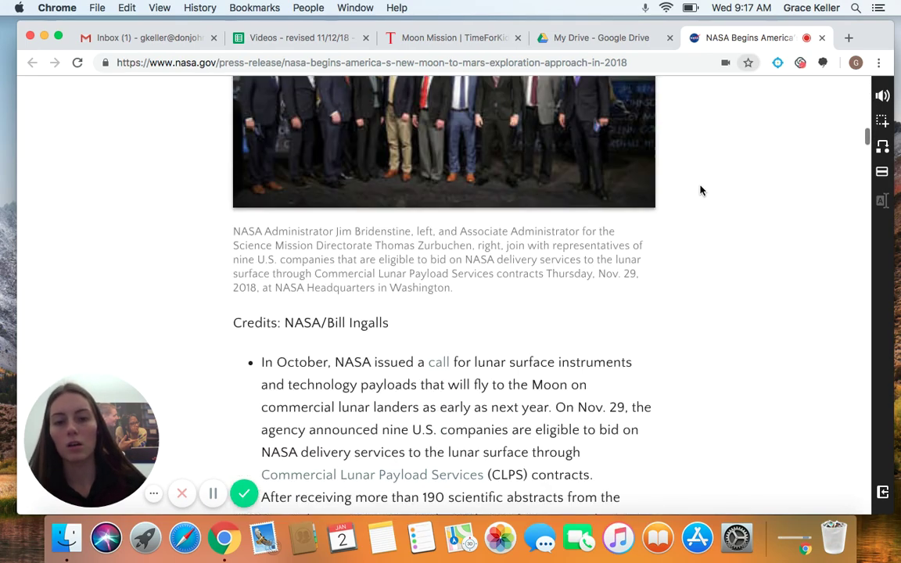
scroll(700, 190, down, 2)
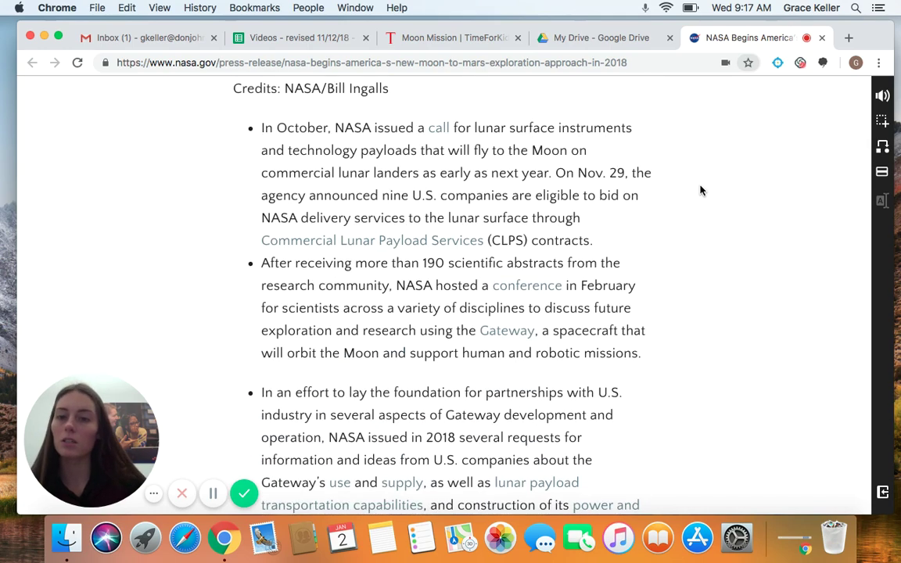
scroll(701, 190, down, 3)
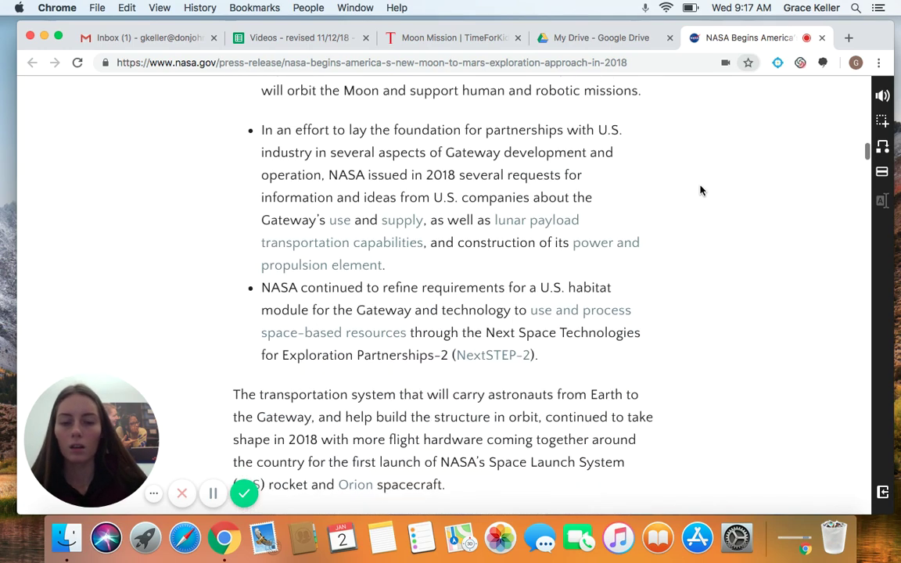
scroll(700, 190, down, 9)
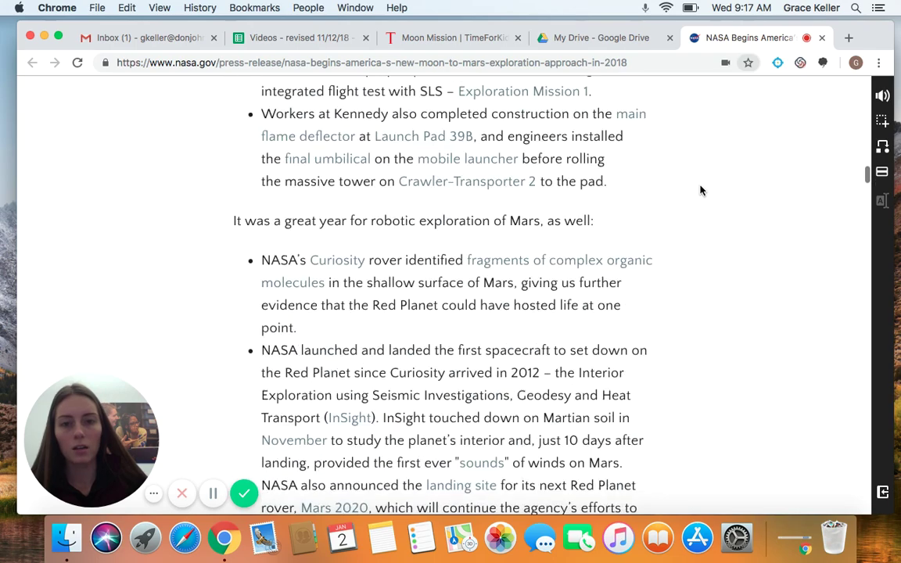
scroll(700, 191, up, 15)
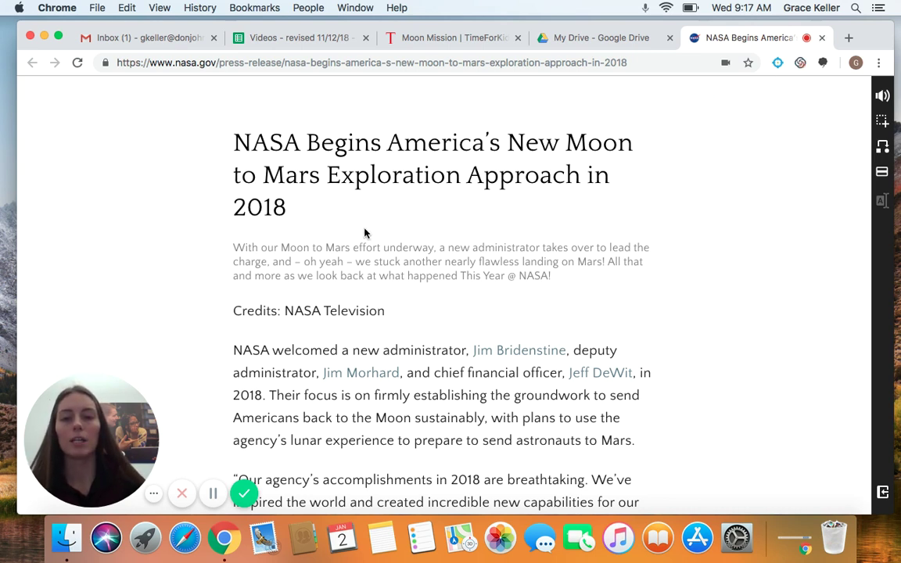
Step: Try the color overlay and reading line guide tool on the distraction-free NASA article
click(881, 173)
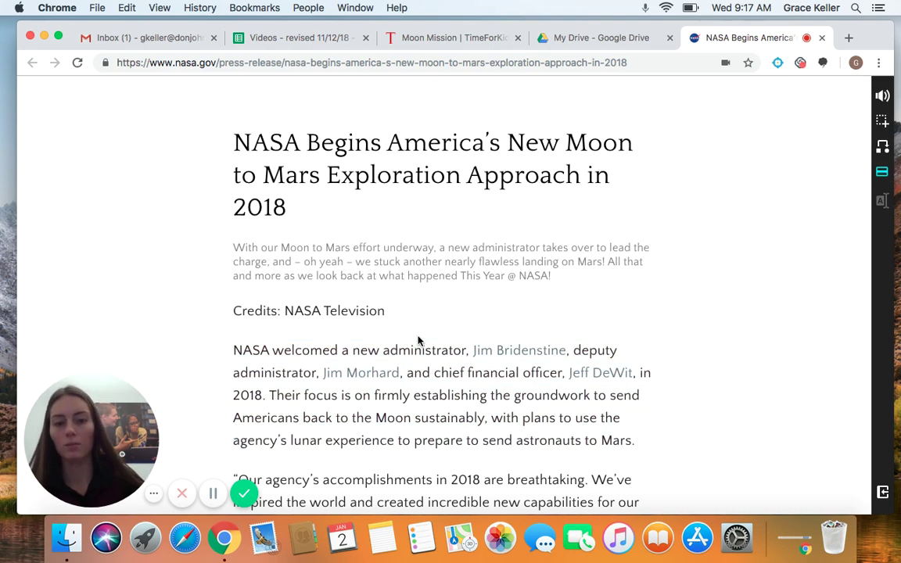
click(881, 171)
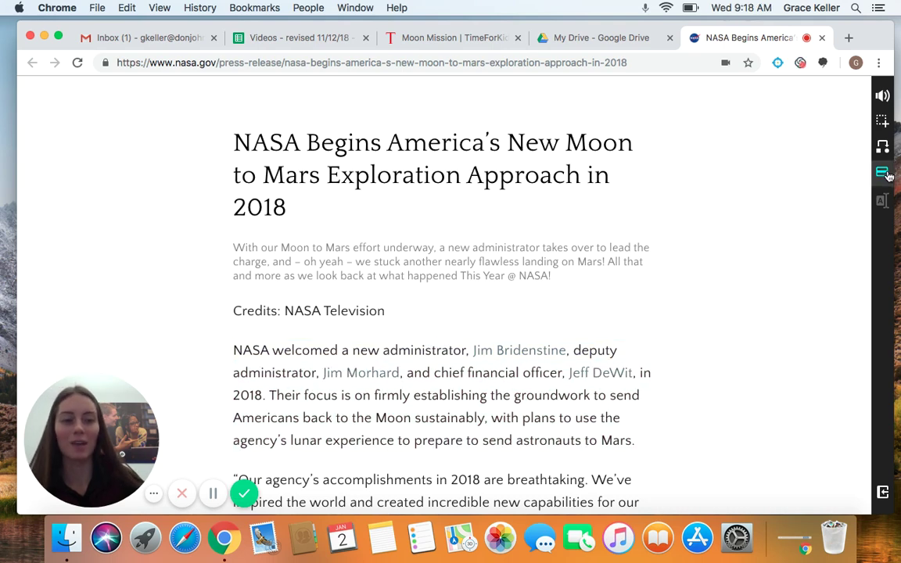